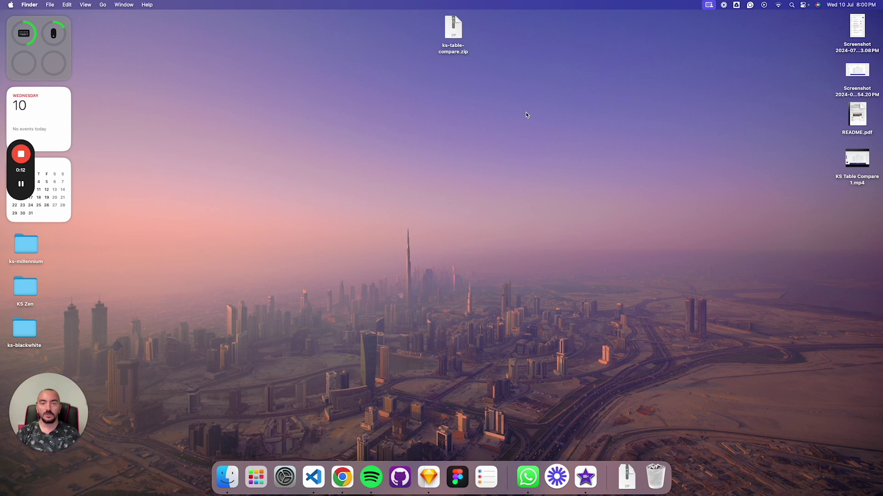
Extract ks-table-compare.zip on the desktop and open the resulting folder in an enlarged window with wider file columns.
{"action": "double_click", "coordinate": [453, 29]}
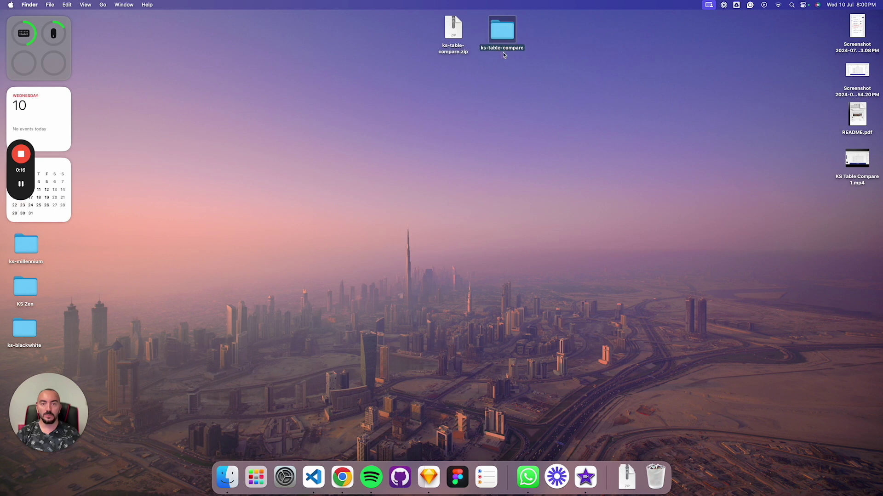
{"action": "double_click", "coordinate": [505, 34]}
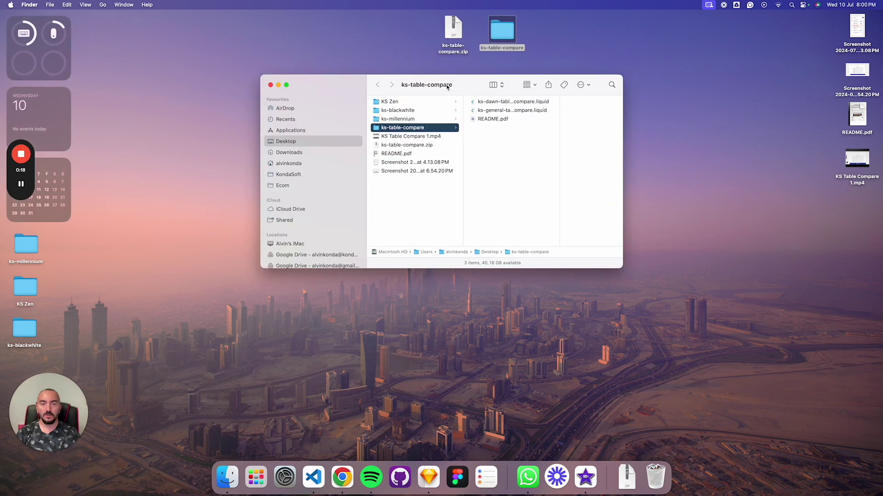
{"action": "left_click_drag", "start_coordinate": [514, 261], "coordinate": [667, 329]}
{"action": "left_click_drag", "start_coordinate": [468, 181], "coordinate": [511, 182]}
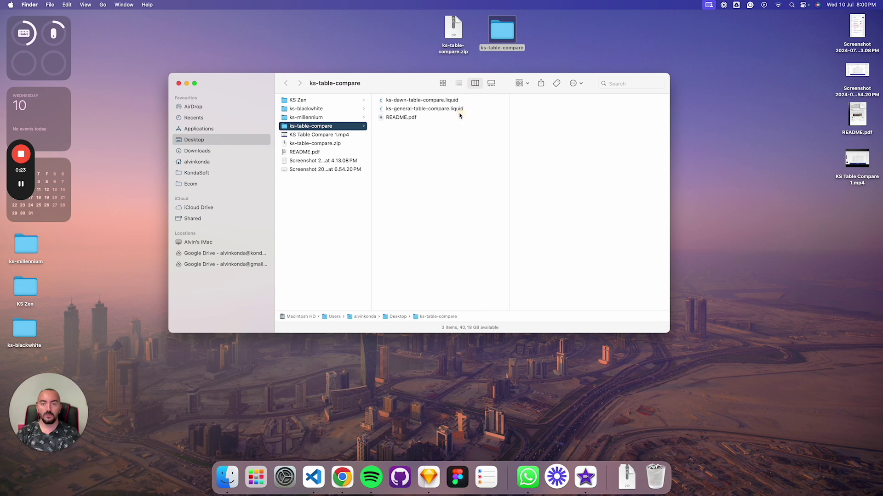
Open ks-dawn-table-compare.liquid in the code editor and select all of its code for copying.
{"action": "left_click", "coordinate": [430, 101]}
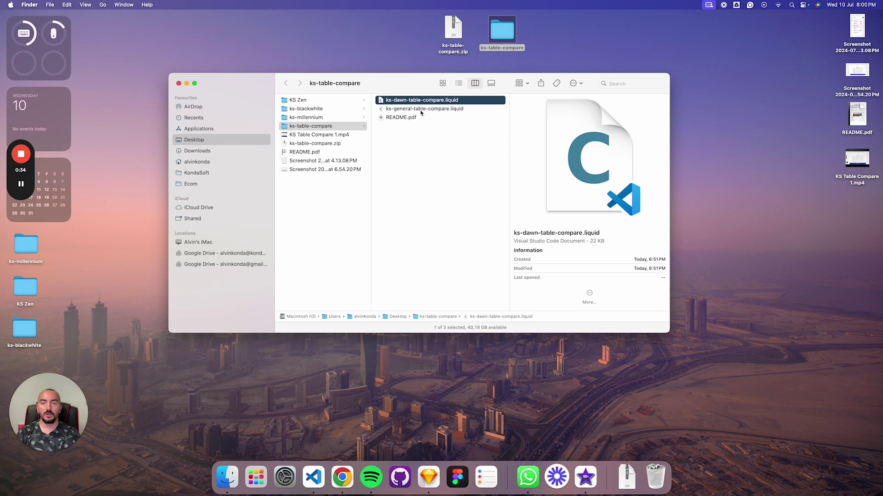
{"action": "double_click", "coordinate": [403, 101]}
{"action": "left_click", "coordinate": [550, 109]}
{"action": "key", "text": "super+a"}
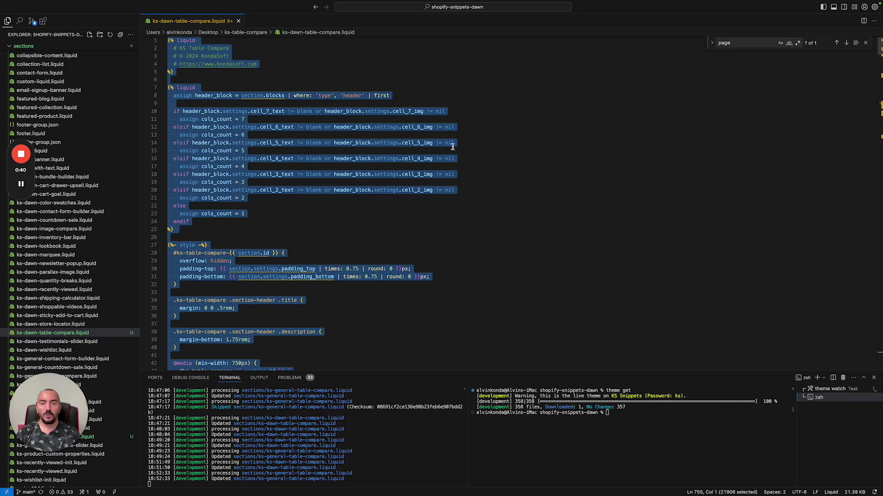
Switch to Chrome and open the code editor for the Dawn 13 - Testing theme in the Shopify admin.
{"action": "key", "text": "ctrl+Up"}
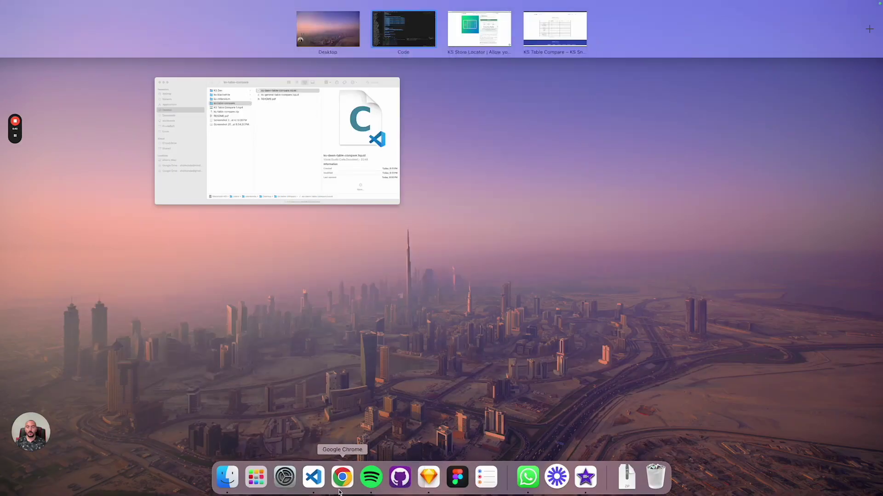
{"action": "left_click", "coordinate": [341, 490]}
{"action": "left_click", "coordinate": [88, 9]}
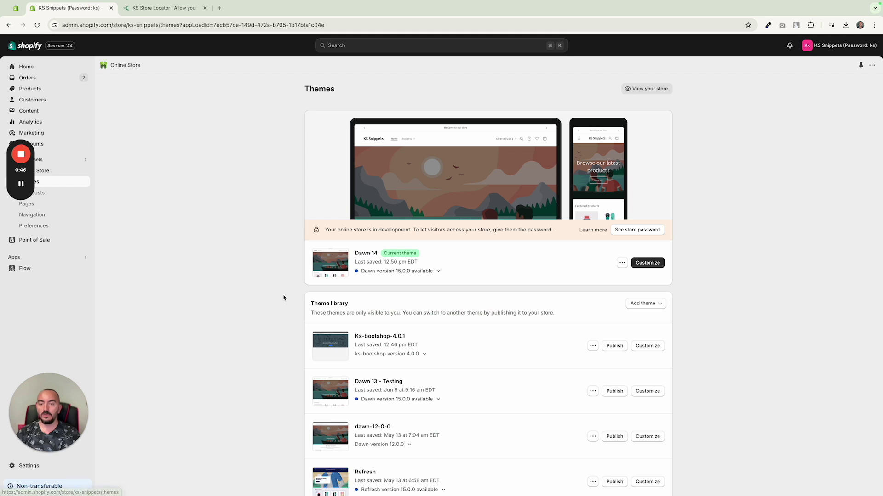
{"action": "scroll", "coordinate": [283, 298], "scroll_direction": "down", "scroll_amount": 3}
{"action": "left_click", "coordinate": [593, 299]}
{"action": "left_click", "coordinate": [572, 372]}
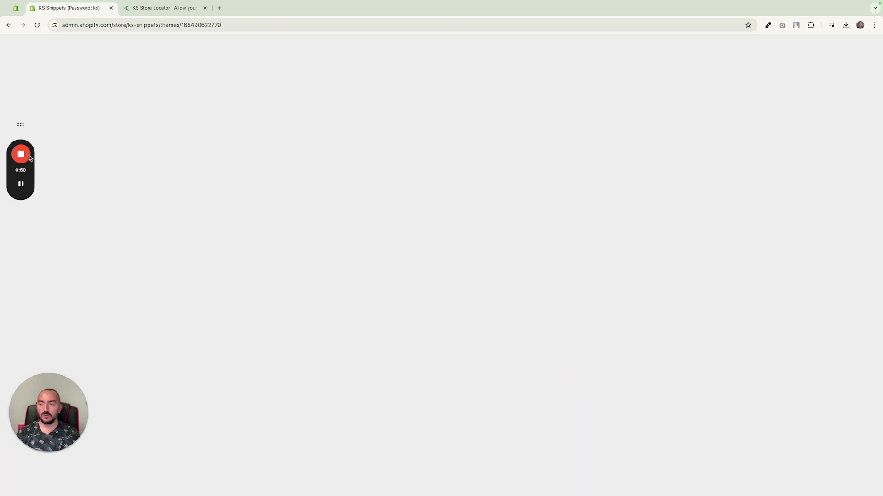
{"action": "left_click_drag", "start_coordinate": [21, 125], "coordinate": [849, 387]}
{"action": "left_click_drag", "start_coordinate": [27, 401], "coordinate": [828, 319]}
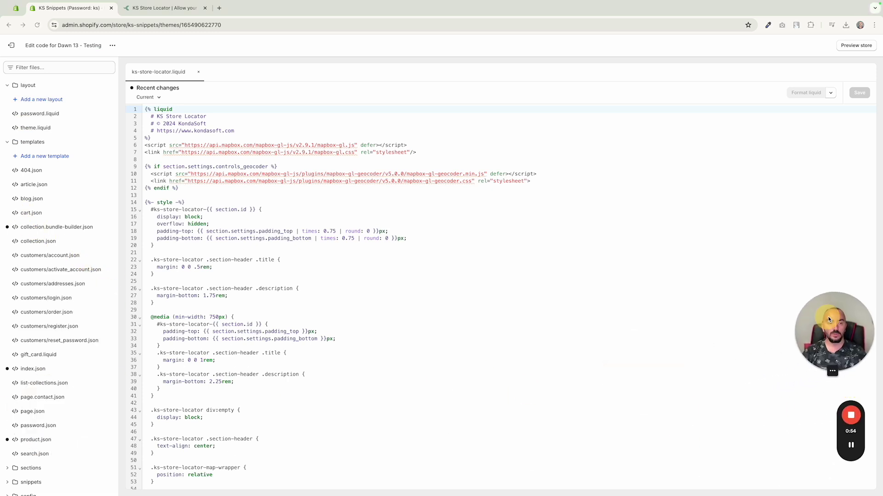
Create a new liquid section file named ks-table-compare in the theme's sections folder.
{"action": "left_click", "coordinate": [27, 87]}
{"action": "left_click", "coordinate": [32, 99]}
{"action": "left_click", "coordinate": [68, 114]}
{"action": "left_click", "coordinate": [86, 128]}
{"action": "left_click", "coordinate": [453, 290]}
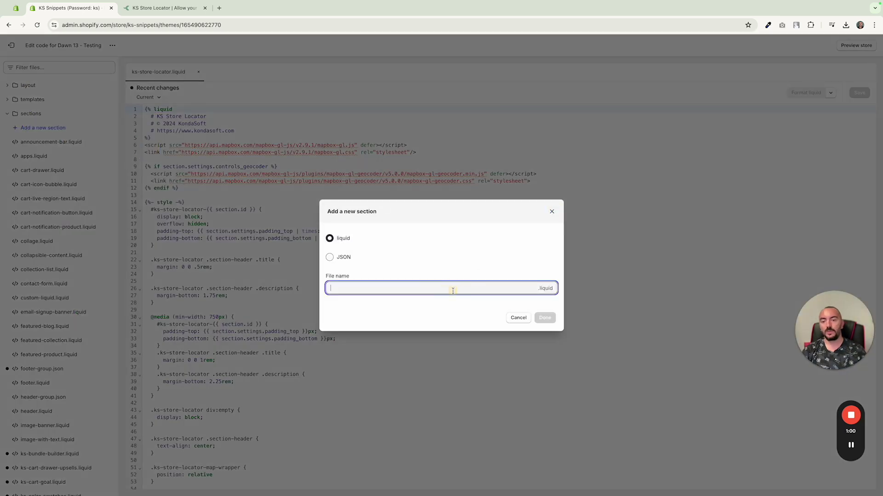
{"action": "type", "text": "ks-table-co"}
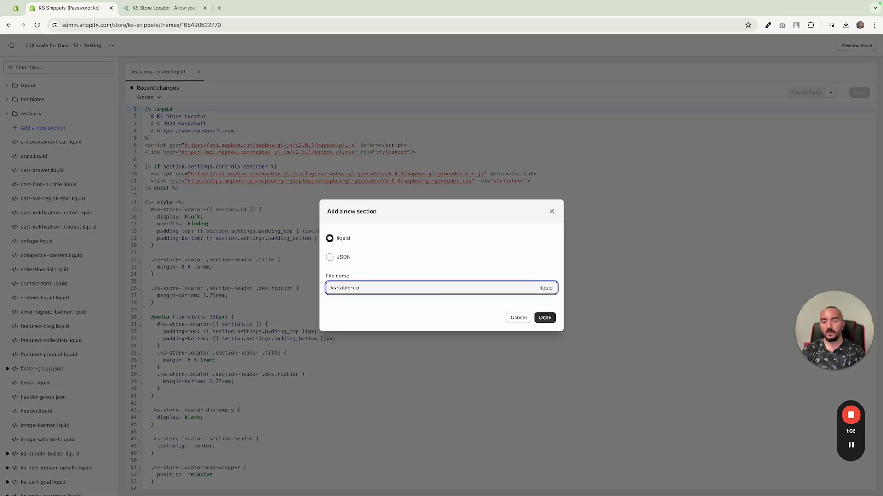
{"action": "type", "text": "mpare"}
{"action": "key", "text": "Return"}
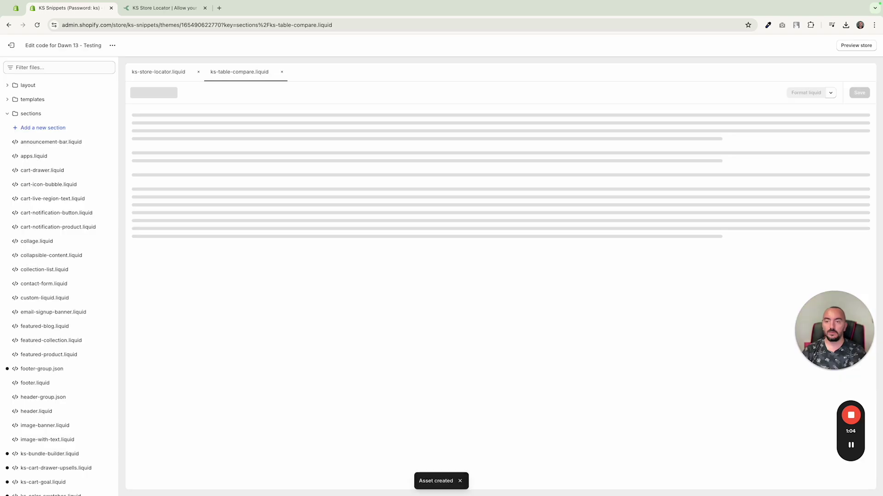
Replace the contents of ks-table-compare.liquid with the copied KS Table Compare code and save the file.
{"action": "left_click", "coordinate": [377, 235]}
{"action": "key", "text": "ctrl+a"}
{"action": "key", "text": "ctrl+v"}
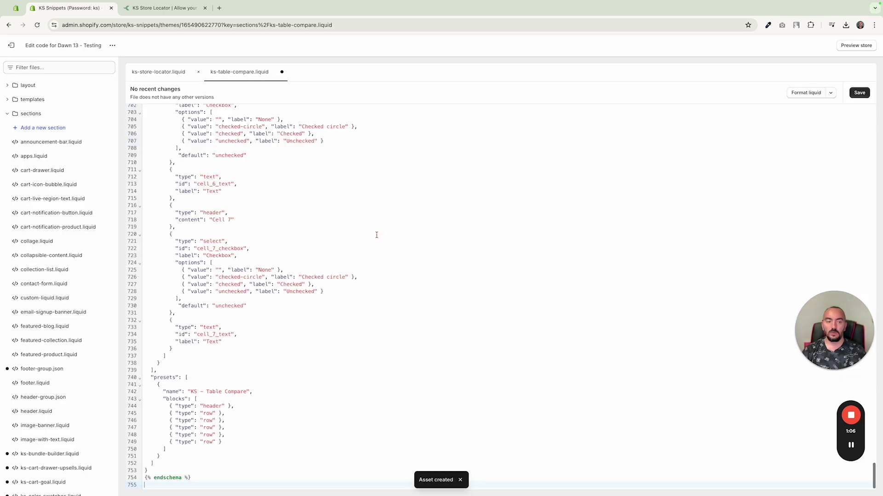
{"action": "scroll", "coordinate": [375, 232], "scroll_direction": "up", "scroll_amount": 20}
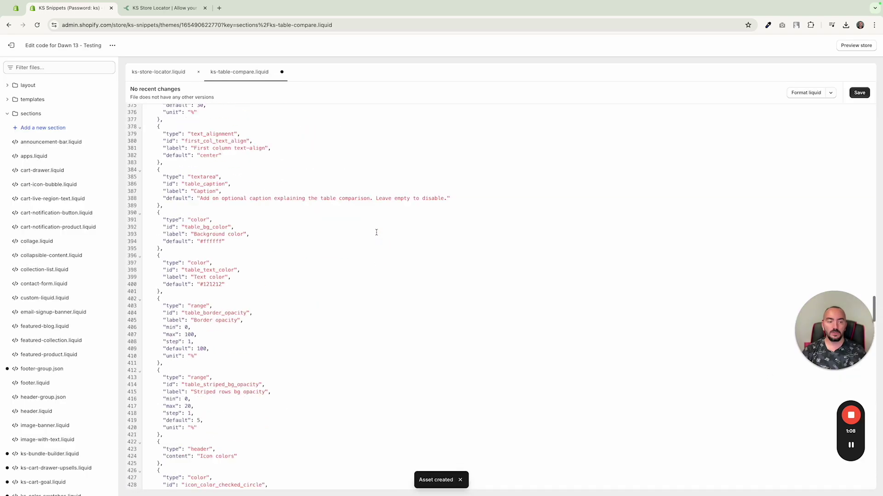
{"action": "scroll", "coordinate": [376, 232], "scroll_direction": "up", "scroll_amount": 7}
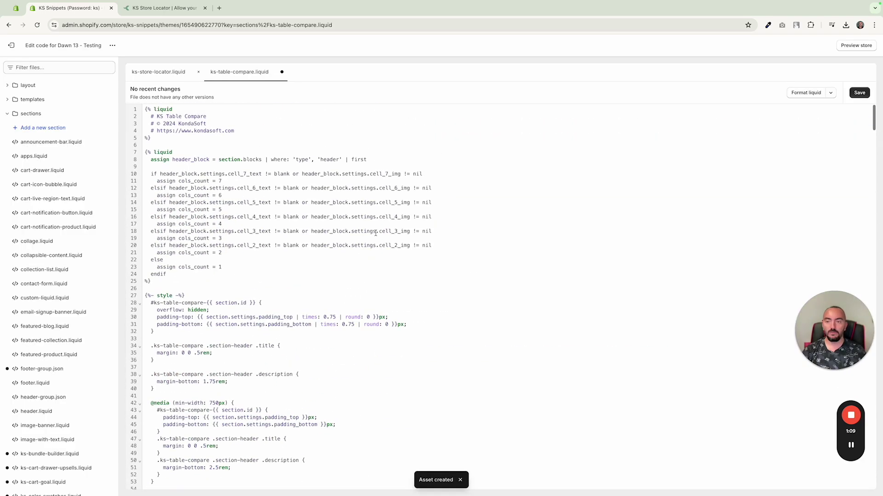
{"action": "left_click", "coordinate": [859, 93]}
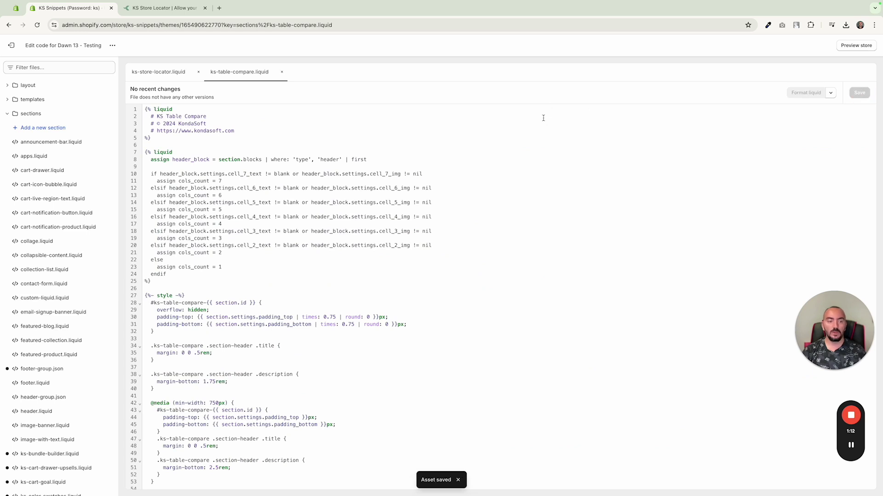
Leave the code editor and open the Dawn 13 - Testing theme for customization.
{"action": "left_click", "coordinate": [8, 48]}
{"action": "scroll", "coordinate": [323, 230], "scroll_direction": "down", "scroll_amount": 3}
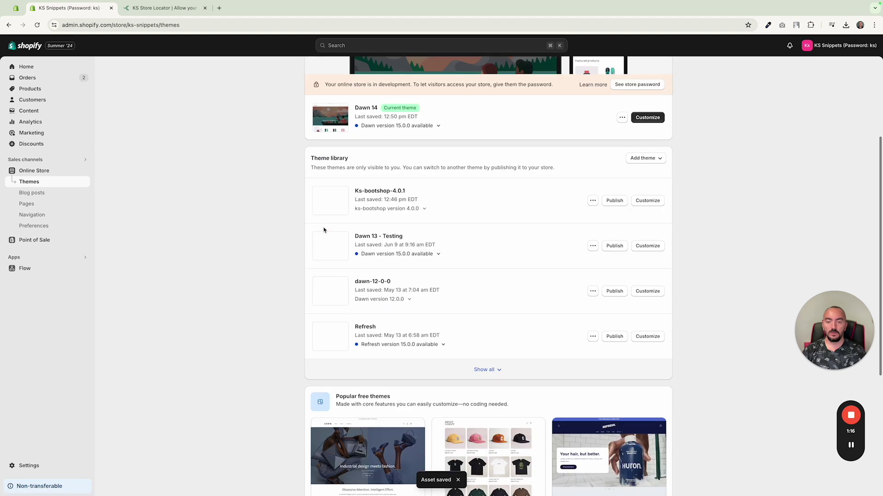
{"action": "left_click", "coordinate": [647, 246]}
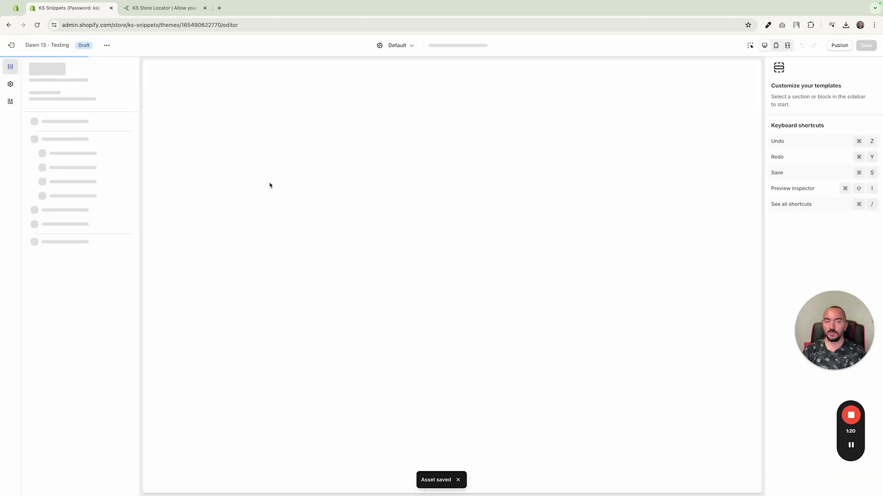
Search the available sections for "ks table" and add KS - Table Compare below the Store locator on the home page.
{"action": "scroll", "coordinate": [50, 240], "scroll_direction": "down", "scroll_amount": 5}
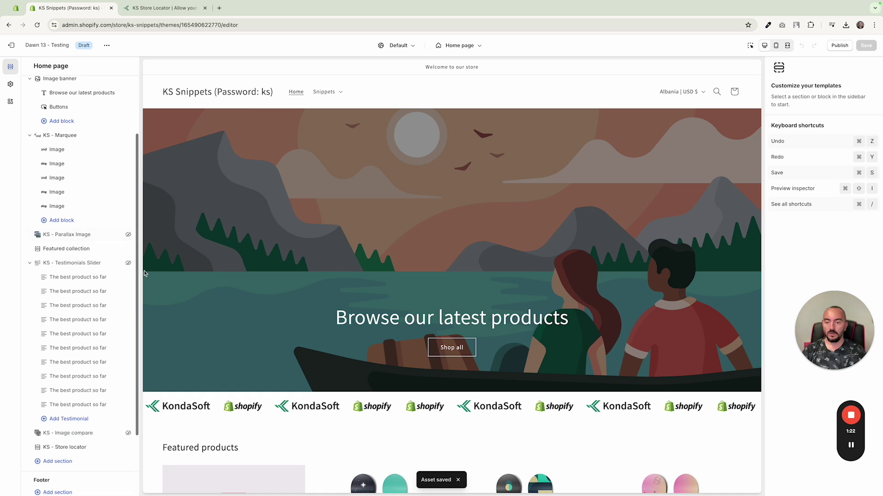
{"action": "left_click", "coordinate": [69, 379]}
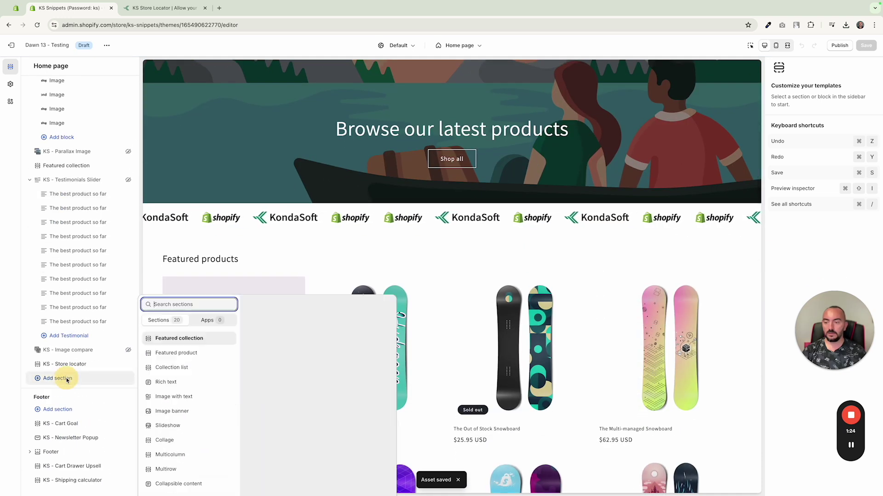
{"action": "type", "text": "ks table"}
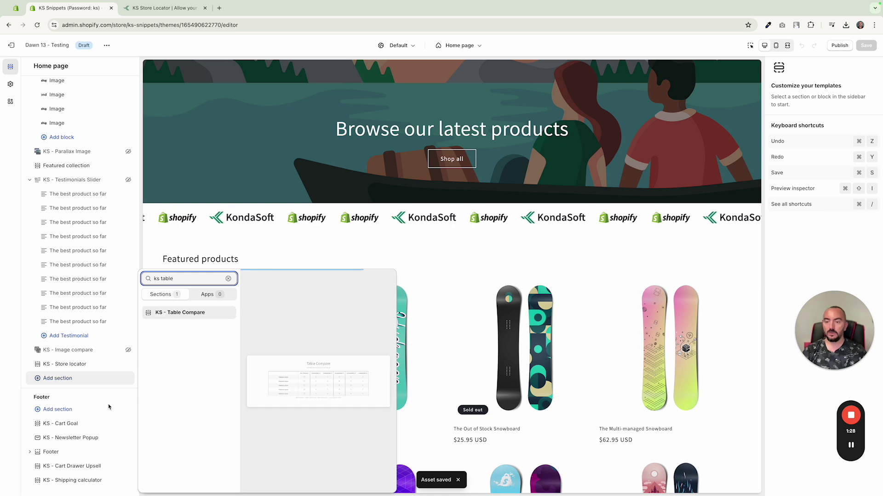
{"action": "left_click", "coordinate": [193, 311]}
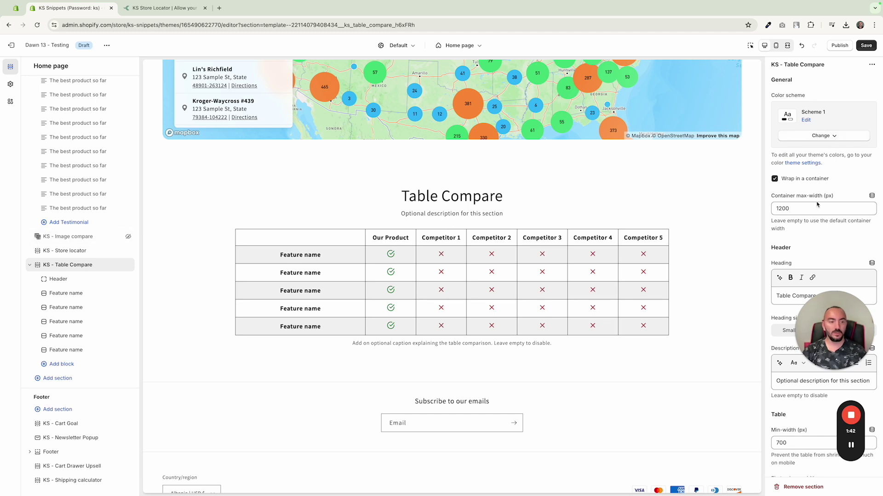
Try color schemes Scheme 5 and Scheme 3 on the Table Compare section and return it to Scheme 1.
{"action": "scroll", "coordinate": [817, 204], "scroll_direction": "down", "scroll_amount": 5}
{"action": "scroll", "coordinate": [782, 308], "scroll_direction": "down", "scroll_amount": 5}
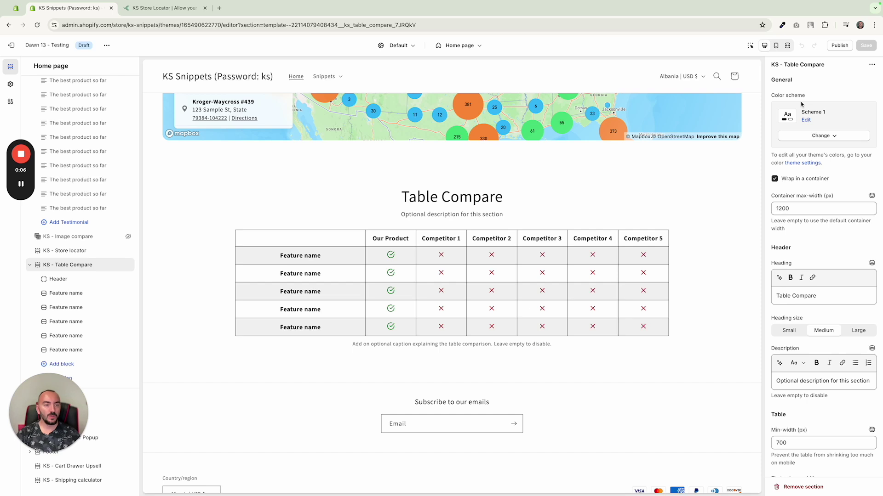
{"action": "left_click", "coordinate": [819, 137]}
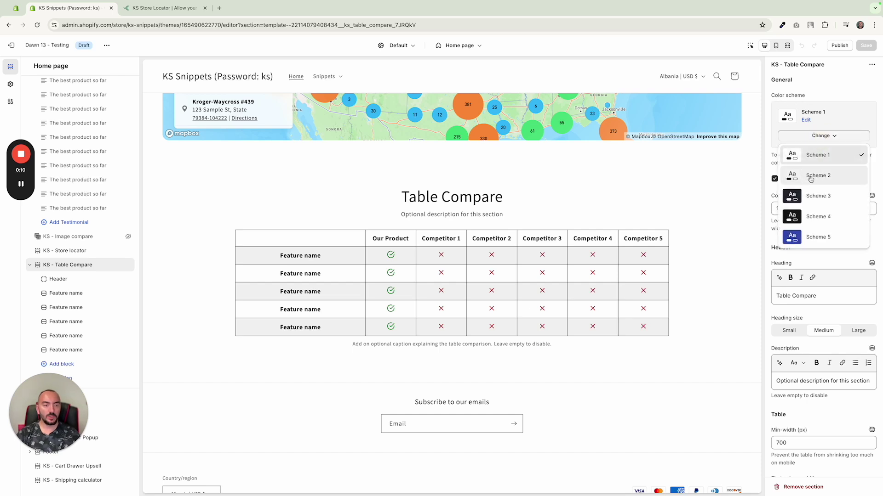
{"action": "left_click", "coordinate": [807, 237]}
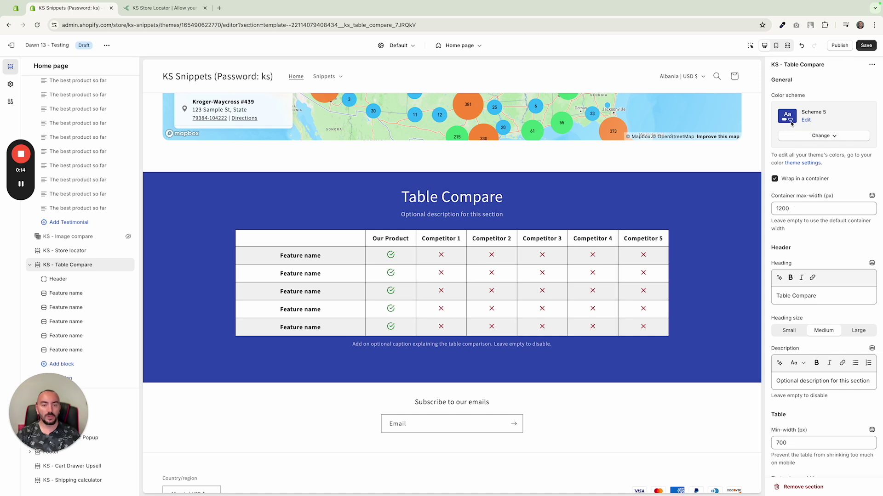
{"action": "left_click", "coordinate": [821, 135]}
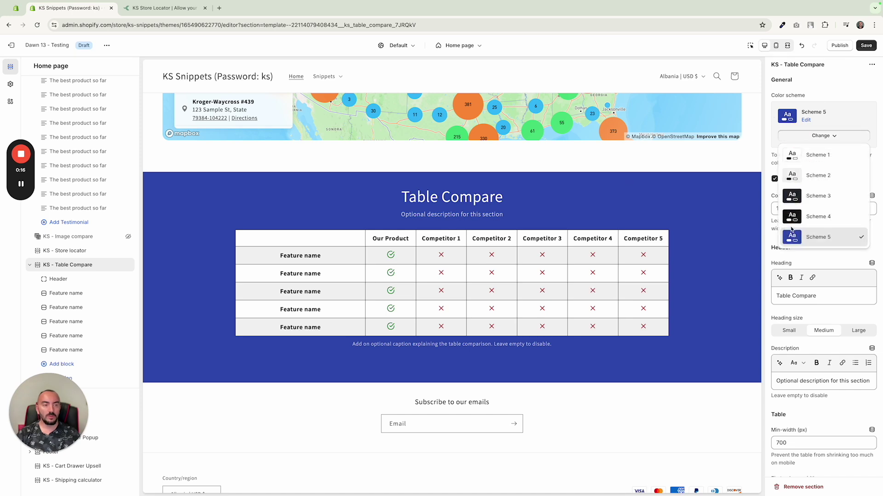
{"action": "left_click", "coordinate": [791, 205]}
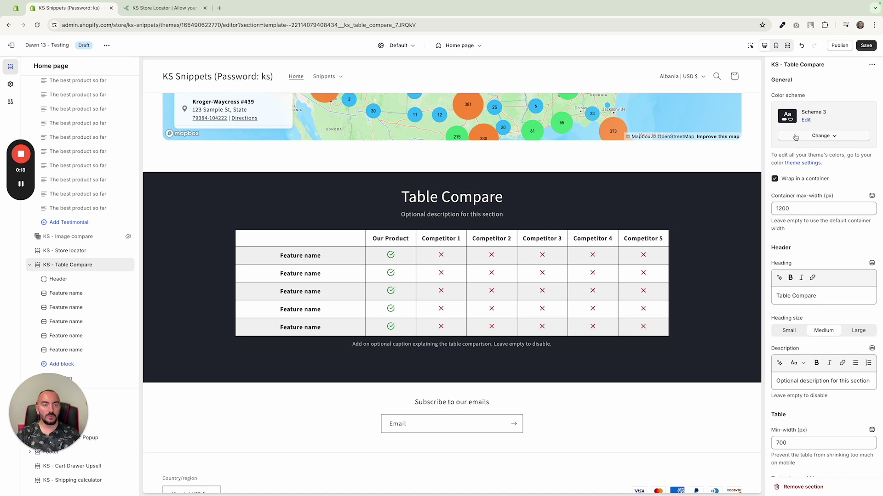
{"action": "left_click", "coordinate": [797, 135]}
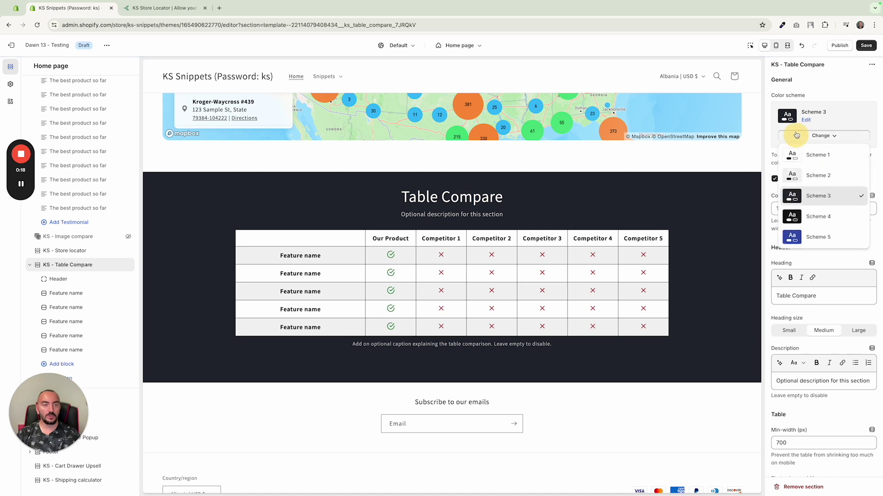
{"action": "left_click", "coordinate": [770, 97]}
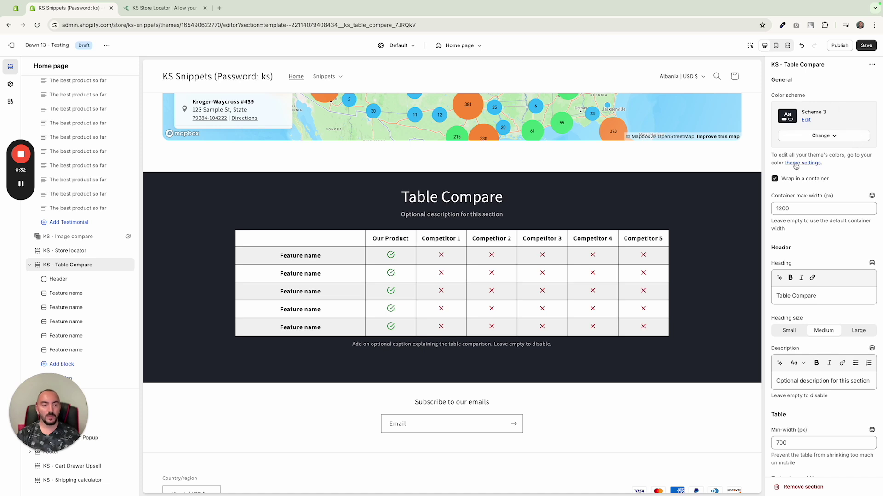
{"action": "left_click", "coordinate": [820, 135]}
{"action": "left_click", "coordinate": [811, 152]}
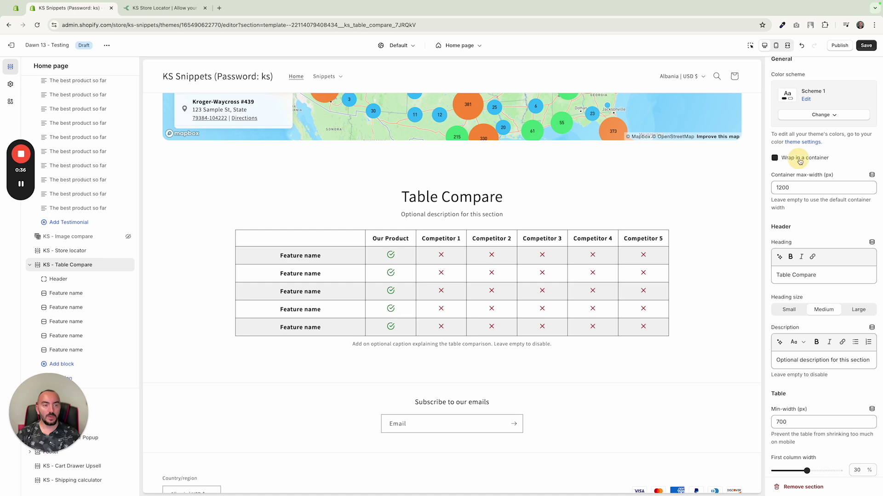
Switch the section's container wrapping off and on again, and try container max-widths of 900 and 1600 px.
{"action": "left_click", "coordinate": [803, 158]}
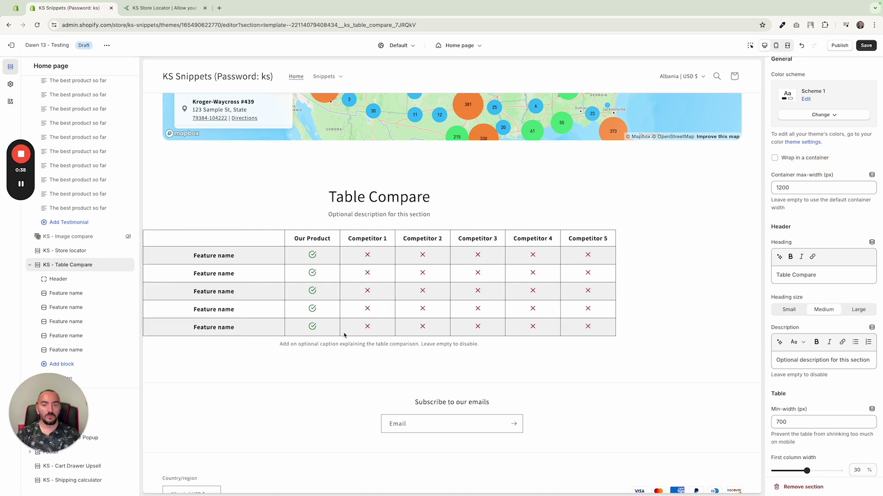
{"action": "left_click", "coordinate": [800, 161]}
{"action": "double_click", "coordinate": [795, 188]}
{"action": "type", "text": "900"}
{"action": "key", "text": "ctrl+a"}
{"action": "type", "text": "1600"}
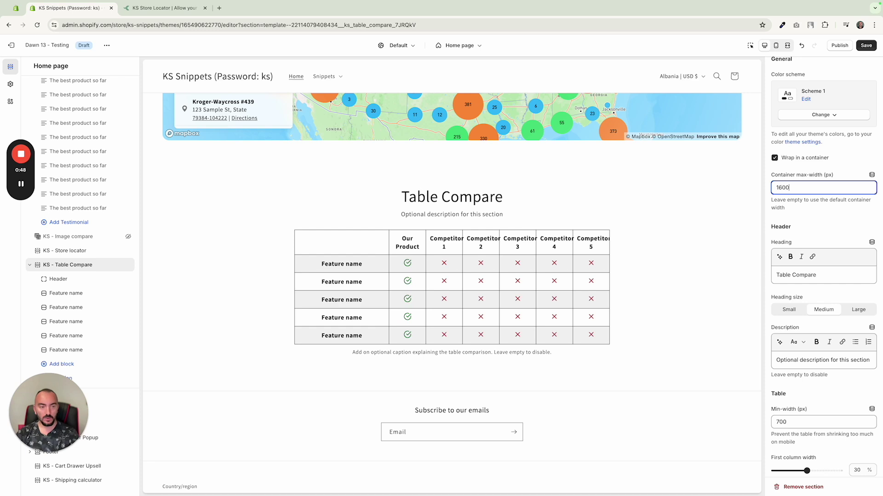
Try an empty container max-width for the default width, and set the value back to 1200 px.
{"action": "left_click", "coordinate": [798, 187]}
{"action": "key", "text": "ctrl+a"}
{"action": "key", "text": "BackSpace"}
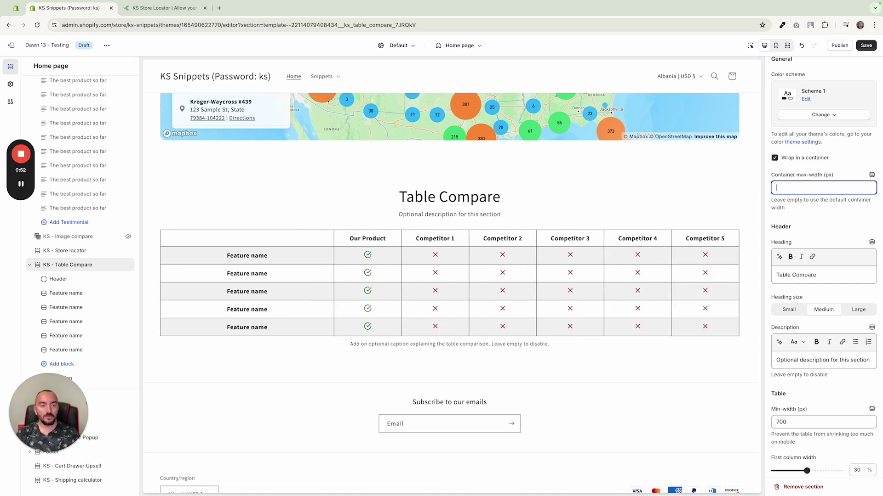
{"action": "type", "text": "1200"}
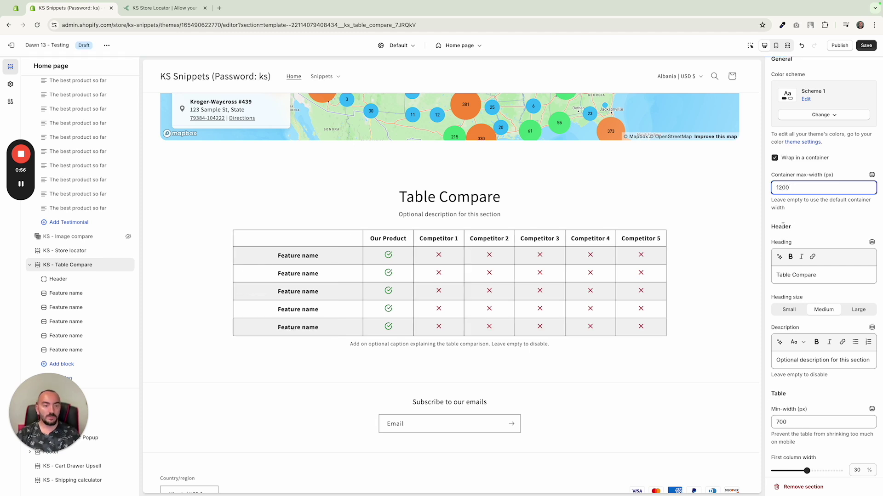
{"action": "left_click_drag", "start_coordinate": [400, 196], "coordinate": [508, 194]}
{"action": "left_click_drag", "start_coordinate": [398, 216], "coordinate": [491, 214]}
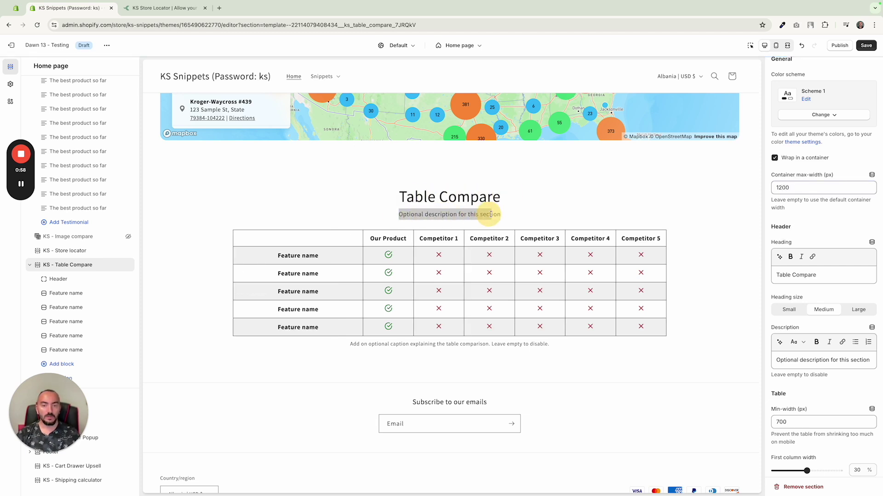
Review the Table Compare section's heading and description, and look through its table settings.
{"action": "scroll", "coordinate": [818, 324], "scroll_direction": "down", "scroll_amount": 1}
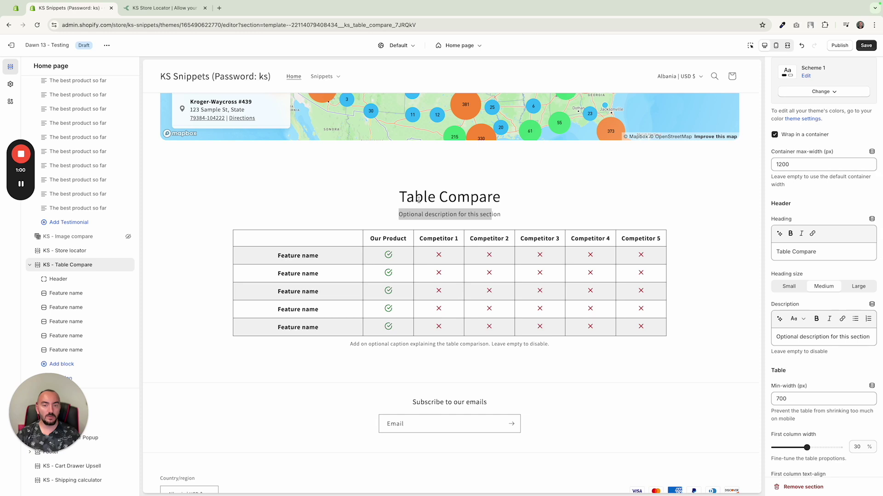
{"action": "left_click_drag", "start_coordinate": [407, 201], "coordinate": [478, 202]}
{"action": "left_click_drag", "start_coordinate": [429, 213], "coordinate": [468, 213]}
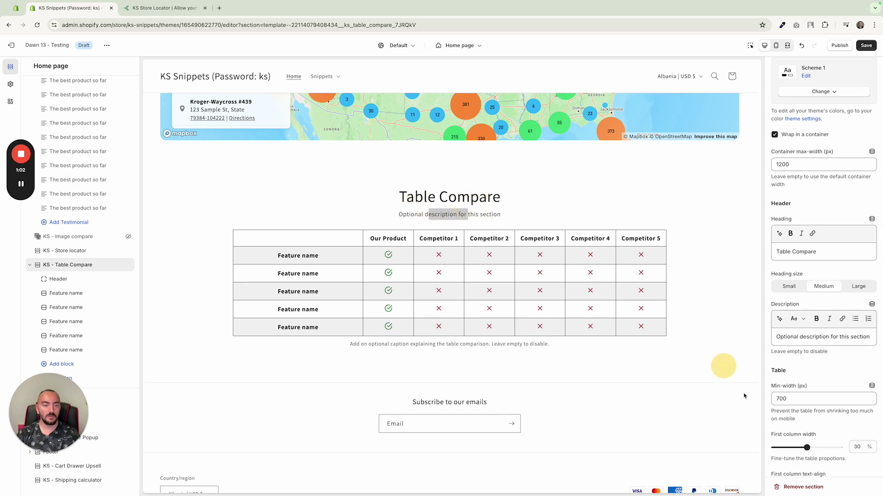
{"action": "scroll", "coordinate": [836, 393], "scroll_direction": "down", "scroll_amount": 1}
{"action": "scroll", "coordinate": [836, 392], "scroll_direction": "down", "scroll_amount": 5}
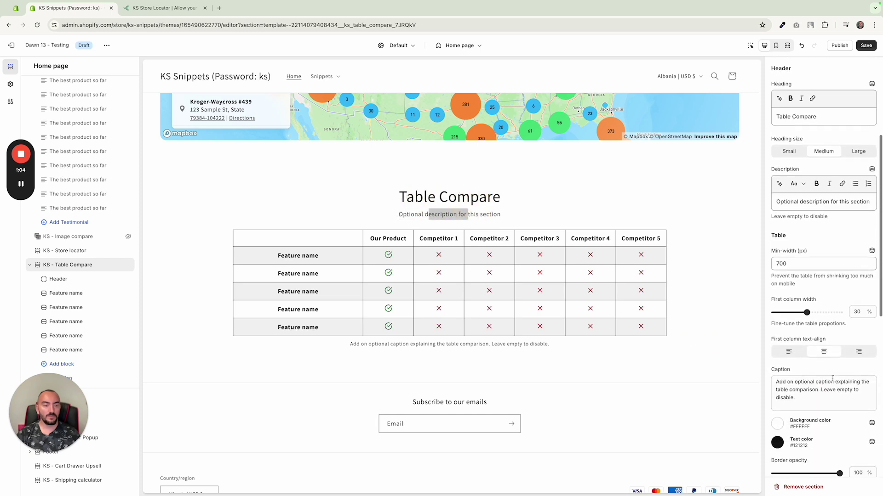
{"action": "left_click", "coordinate": [248, 231]}
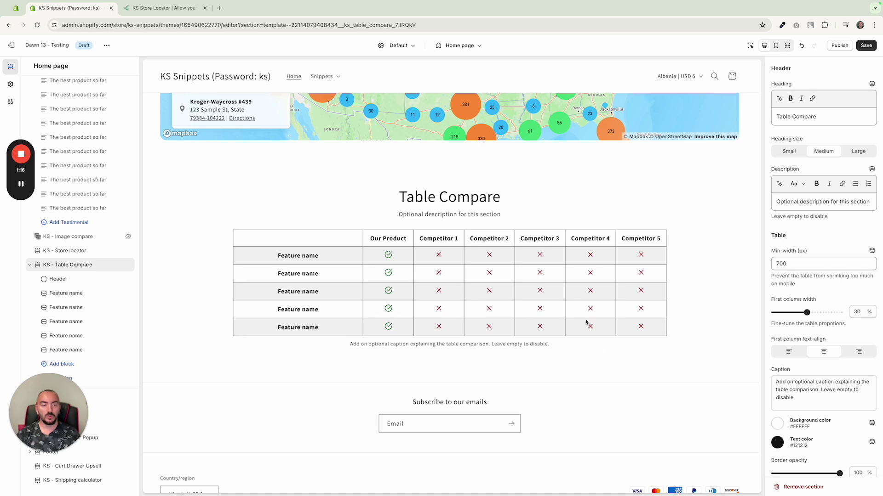
Switch the preview to mobile and try a table min-width of 400 px.
{"action": "left_click", "coordinate": [775, 45]}
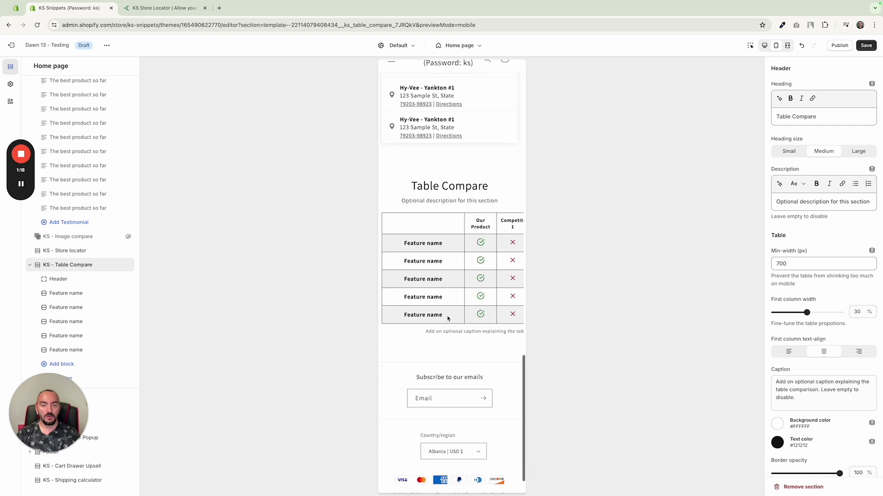
{"action": "left_click", "coordinate": [778, 263]}
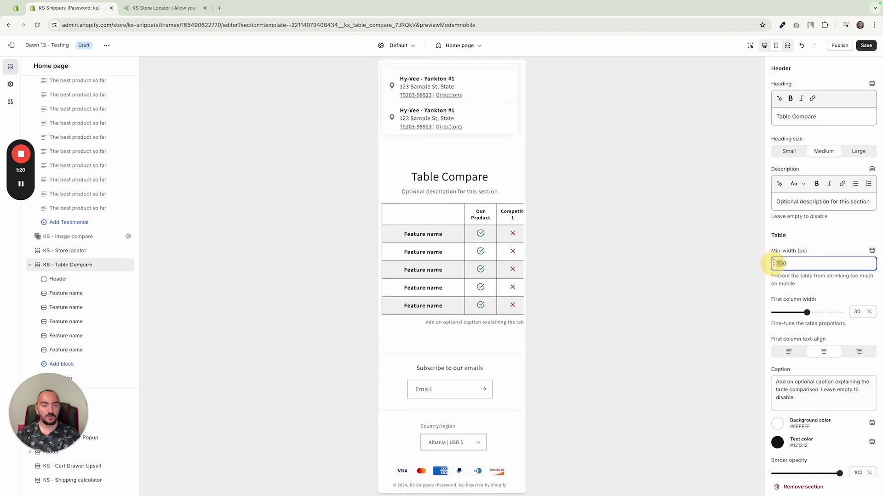
{"action": "double_click", "coordinate": [778, 263]}
{"action": "type", "text": "400"}
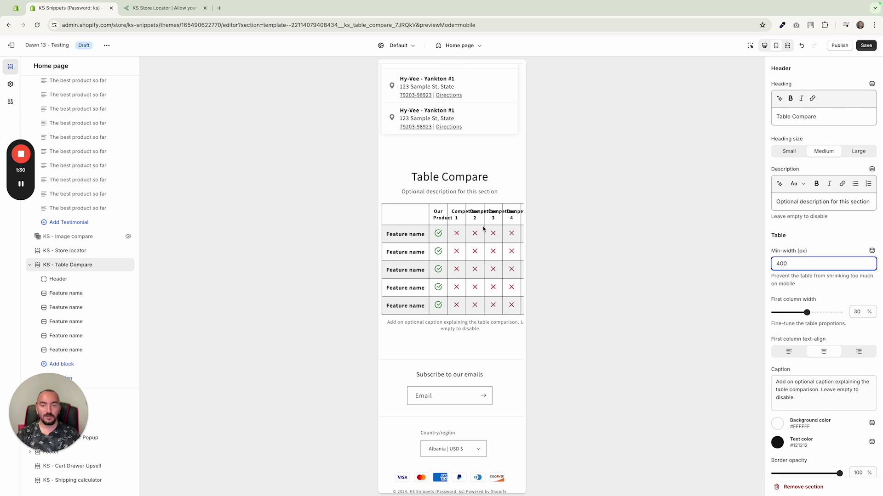
Try a table min-width of 800 px, check the competitor columns sideways, and return the value to 700 px.
{"action": "type", "text": "8"}
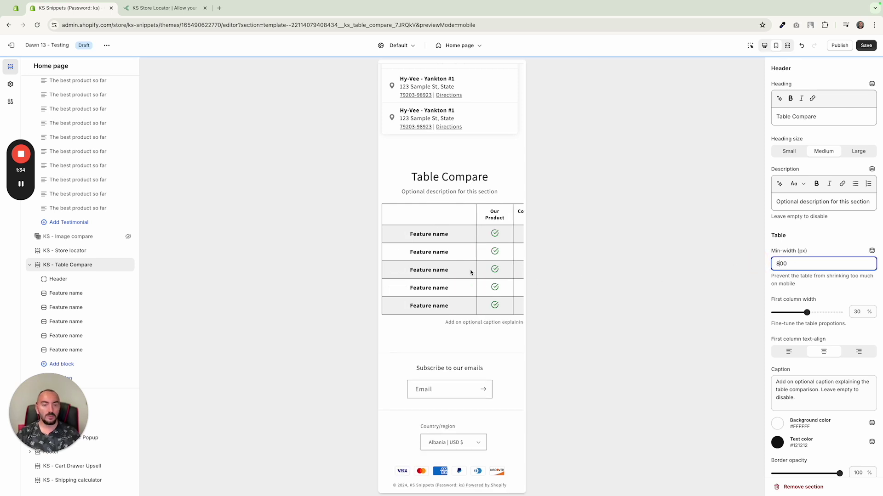
{"action": "scroll", "coordinate": [500, 264], "scroll_direction": "right", "scroll_amount": 5}
{"action": "scroll", "coordinate": [500, 264], "scroll_direction": "right", "scroll_amount": 5}
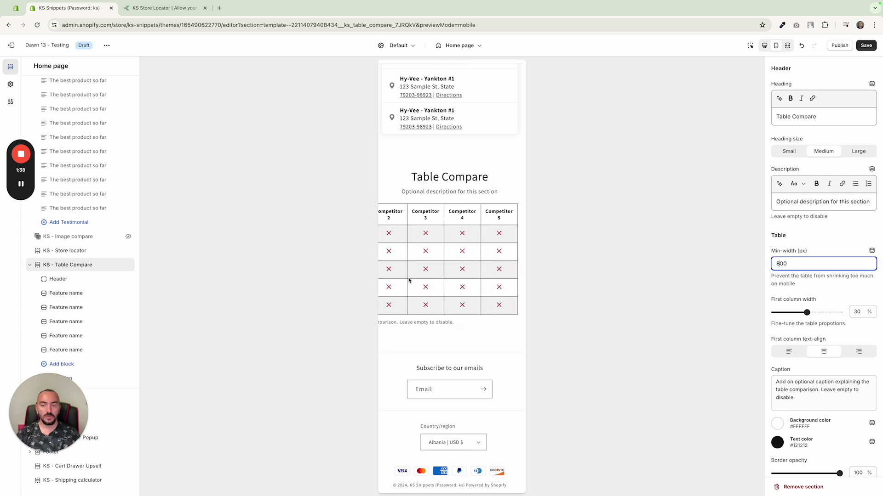
{"action": "key", "text": "Delete"}
{"action": "type", "text": "7"}
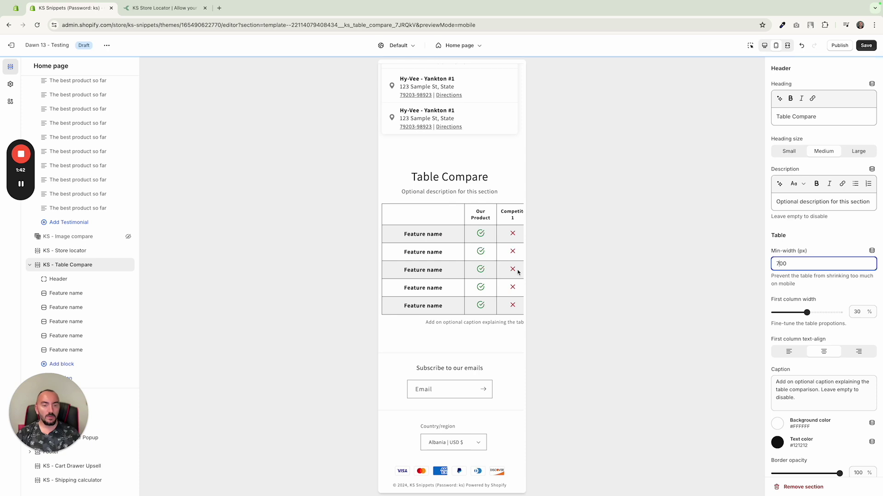
Set the table's first column width to 40% and return the preview to desktop.
{"action": "scroll", "coordinate": [800, 317], "scroll_direction": "down", "scroll_amount": 1}
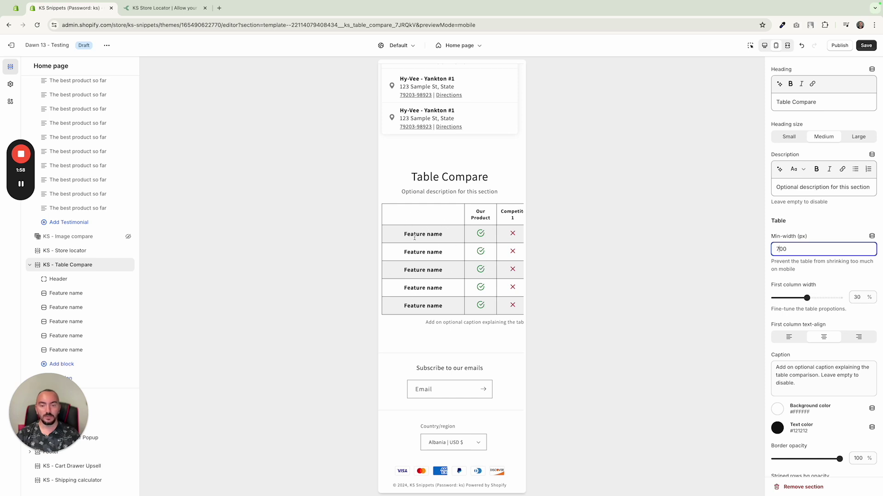
{"action": "mouse_move", "coordinate": [807, 299]}
{"action": "left_mouse_down"}
{"action": "mouse_move", "coordinate": [791, 299]}
{"action": "mouse_move", "coordinate": [823, 299]}
{"action": "left_mouse_up"}
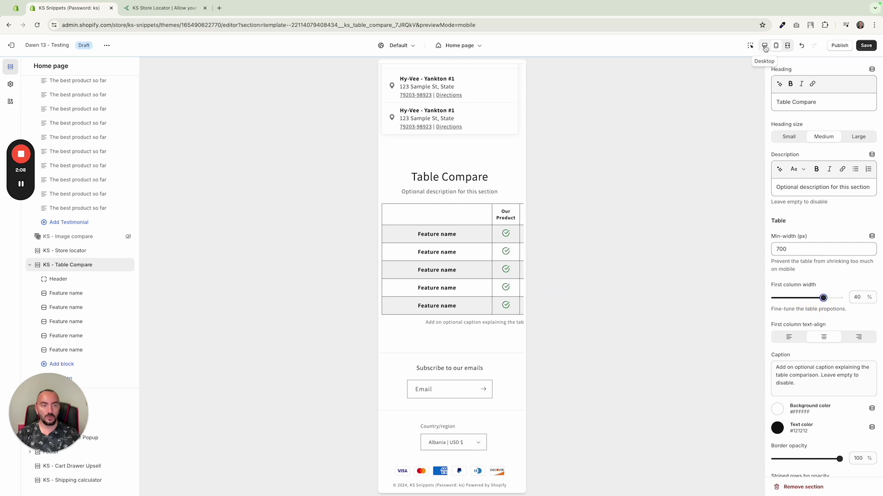
{"action": "left_click", "coordinate": [764, 45]}
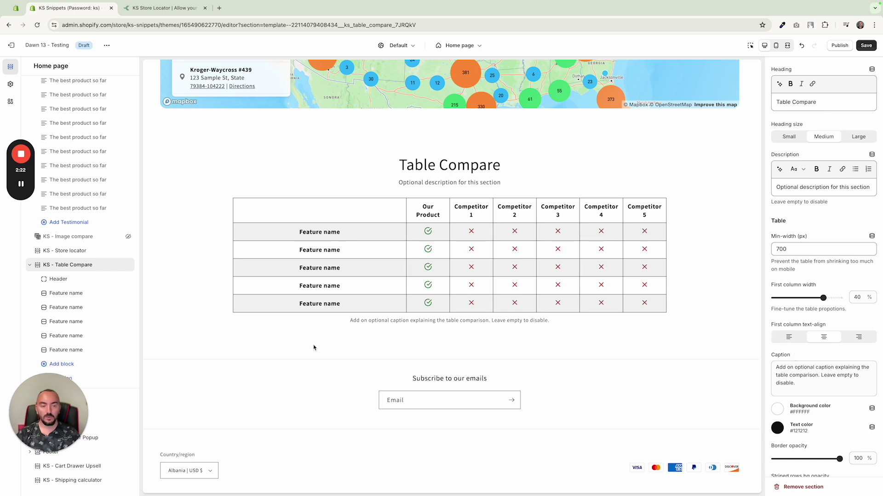
Try left and right text alignment for the first column, and return it to centered.
{"action": "left_click", "coordinate": [789, 338]}
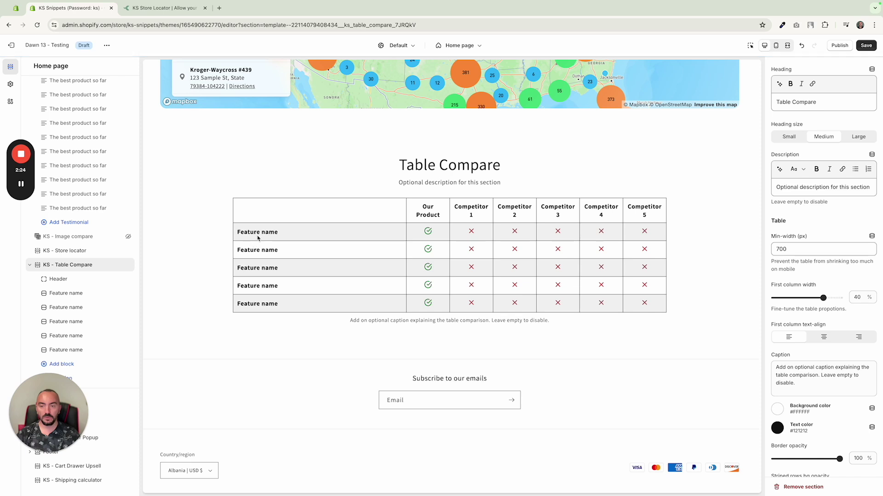
{"action": "left_click", "coordinate": [858, 337]}
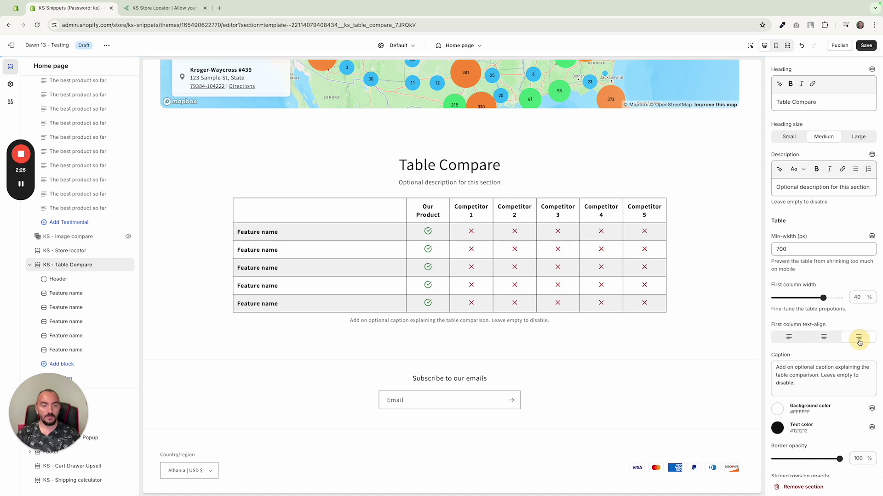
{"action": "left_click", "coordinate": [823, 337]}
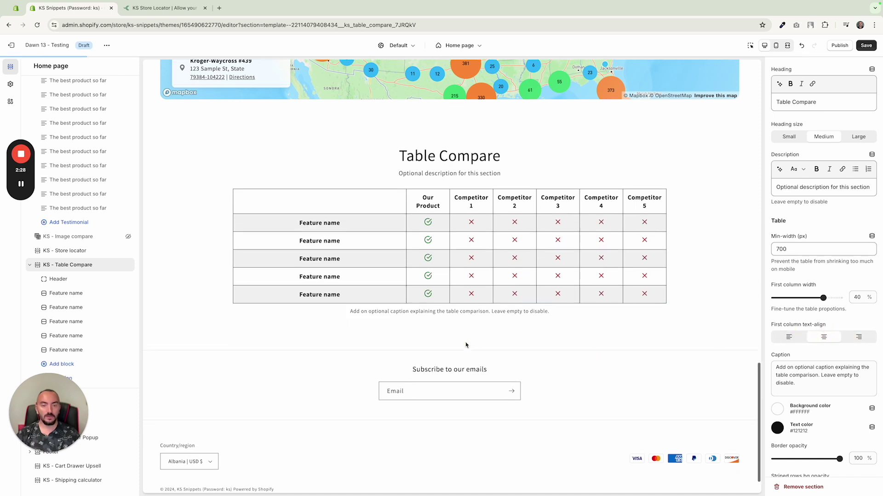
Examine the optional caption below the table and the caption and color settings.
{"action": "scroll", "coordinate": [784, 368], "scroll_direction": "down", "scroll_amount": 1}
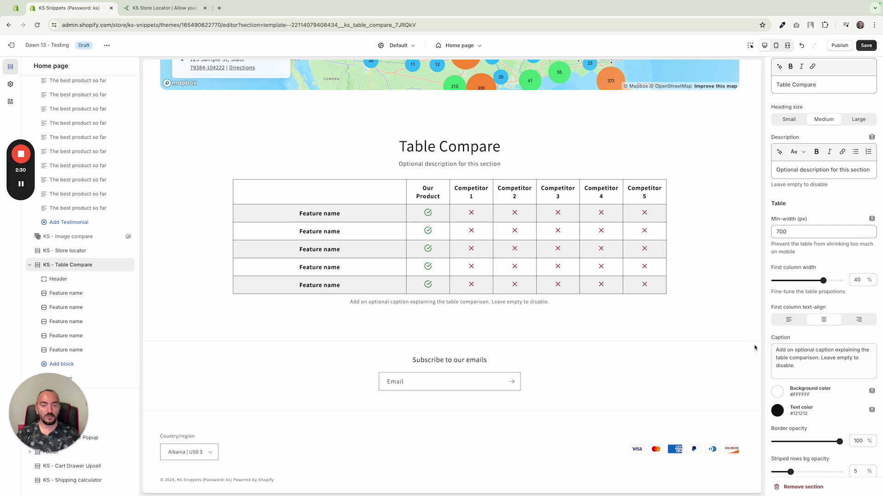
{"action": "left_click_drag", "start_coordinate": [344, 302], "coordinate": [565, 305]}
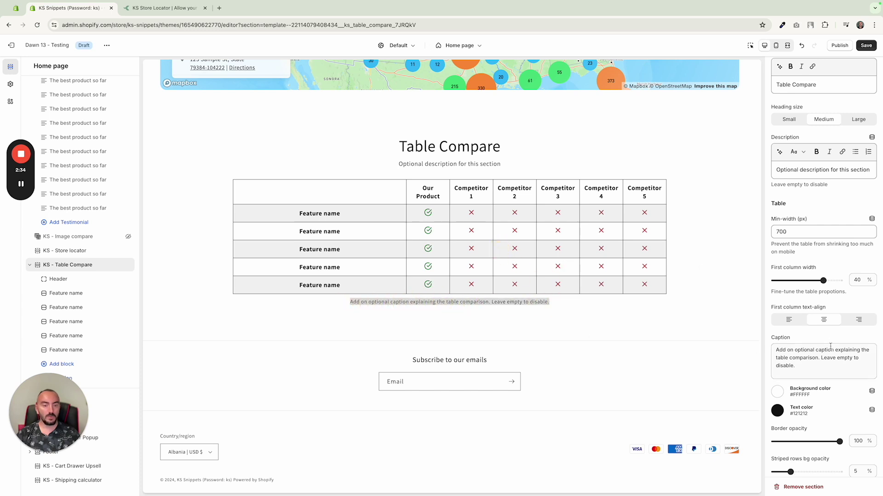
{"action": "scroll", "coordinate": [831, 346], "scroll_direction": "down", "scroll_amount": 1}
{"action": "scroll", "coordinate": [575, 326], "scroll_direction": "down", "scroll_amount": 1}
{"action": "left_click", "coordinate": [667, 317]}
{"action": "scroll", "coordinate": [782, 335], "scroll_direction": "down", "scroll_amount": 1}
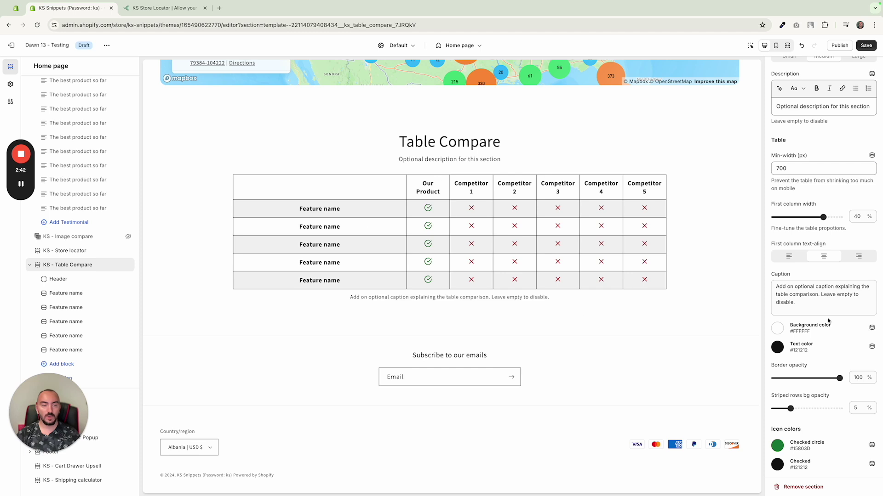
Try a pinkish #E5D1D1 table background, and shift it to a light blue #E4E8F2.
{"action": "left_click", "coordinate": [776, 334]}
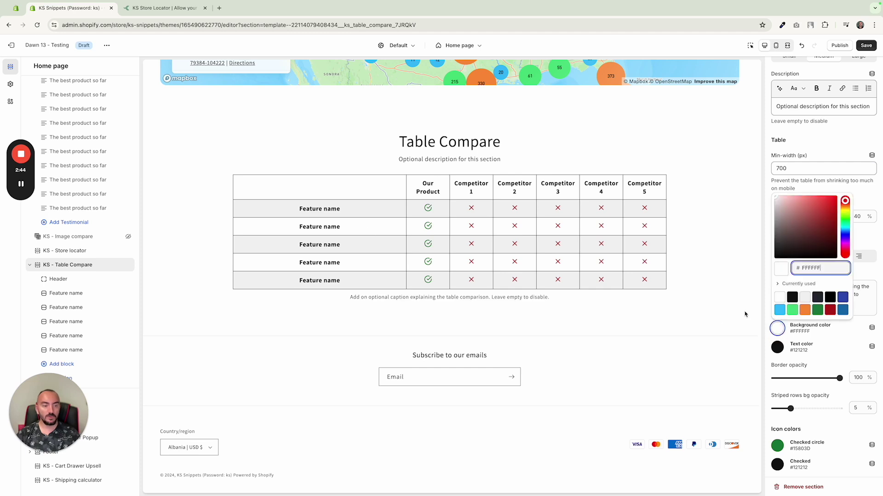
{"action": "left_click", "coordinate": [782, 208]}
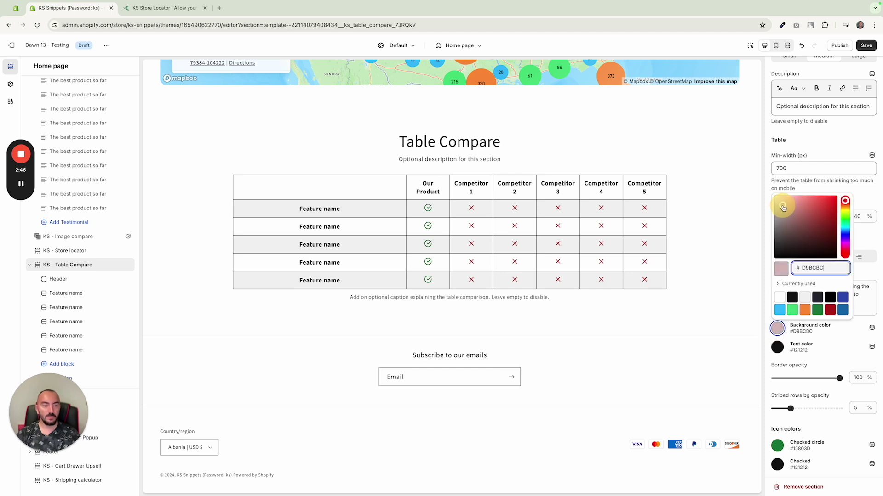
{"action": "left_click", "coordinate": [780, 205]}
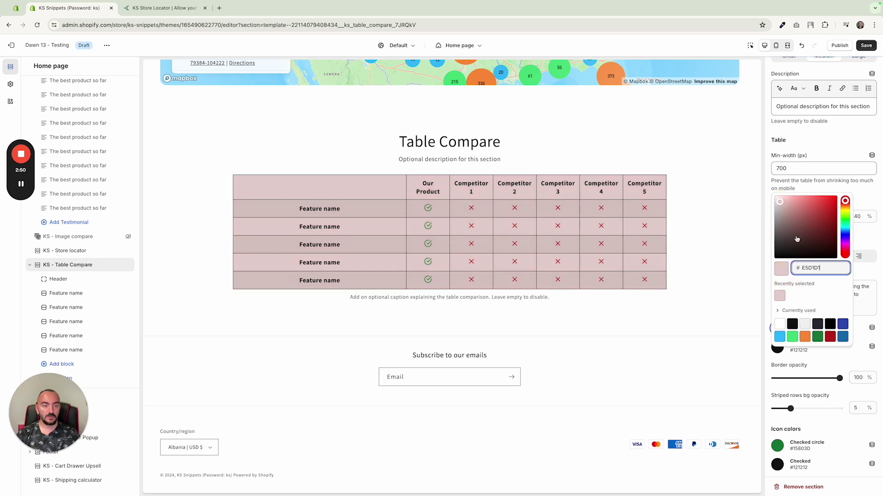
{"action": "left_click_drag", "start_coordinate": [849, 208], "coordinate": [845, 235]}
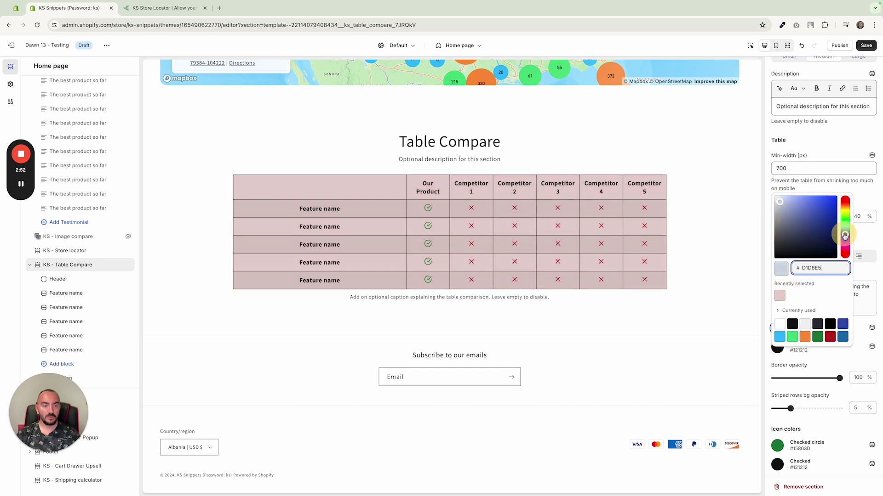
{"action": "left_click", "coordinate": [777, 203]}
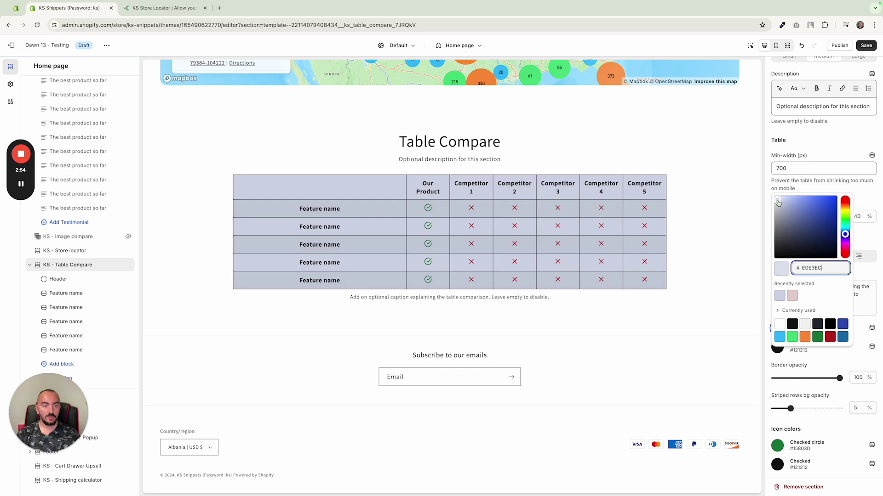
{"action": "left_click", "coordinate": [777, 199]}
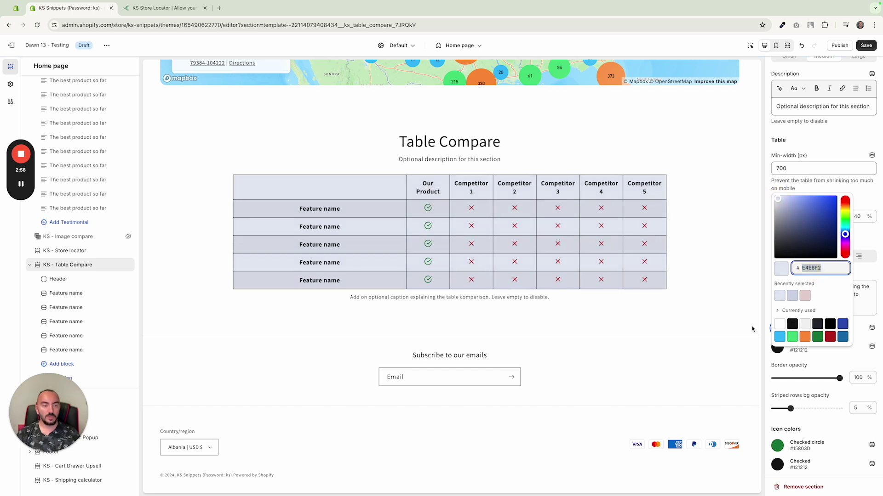
Change the table's text color to the blue-teal shade #467B8F.
{"action": "left_click", "coordinate": [776, 350]}
{"action": "left_click", "coordinate": [810, 261]}
{"action": "type", "text": "E4E8F2"}
{"action": "left_click_drag", "start_coordinate": [820, 261], "coordinate": [802, 261]}
{"action": "key", "text": "BackSpace"}
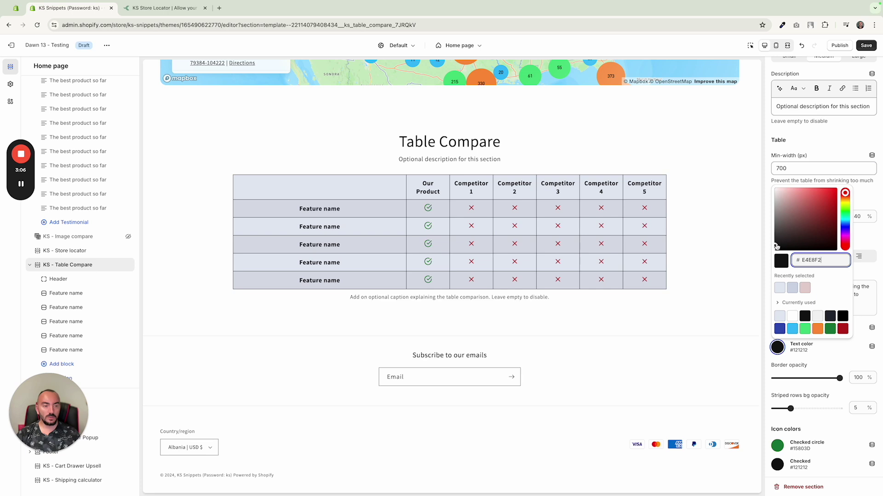
{"action": "left_click_drag", "start_coordinate": [845, 193], "coordinate": [844, 223]}
{"action": "left_click", "coordinate": [792, 208]}
{"action": "mouse_move", "coordinate": [792, 208]}
{"action": "left_mouse_down"}
{"action": "mouse_move", "coordinate": [807, 200]}
{"action": "mouse_move", "coordinate": [807, 217]}
{"action": "left_mouse_up"}
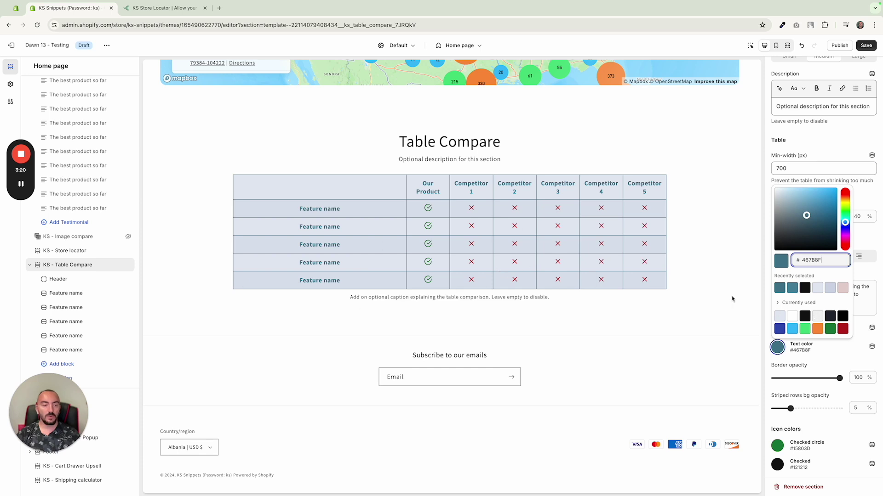
{"action": "left_click", "coordinate": [757, 287]}
Return the table's background color to #FFFFFF and its text color to #121212.
{"action": "left_click", "coordinate": [777, 331]}
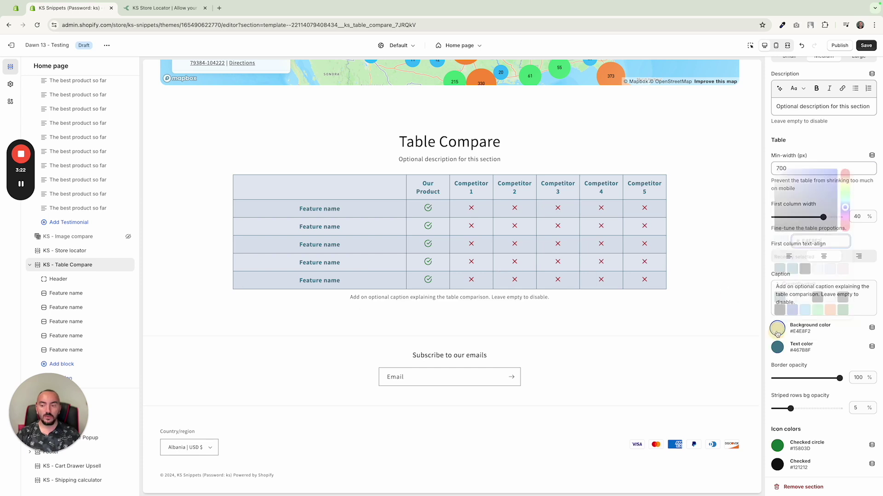
{"action": "left_click", "coordinate": [750, 327]}
{"action": "left_click", "coordinate": [776, 329]}
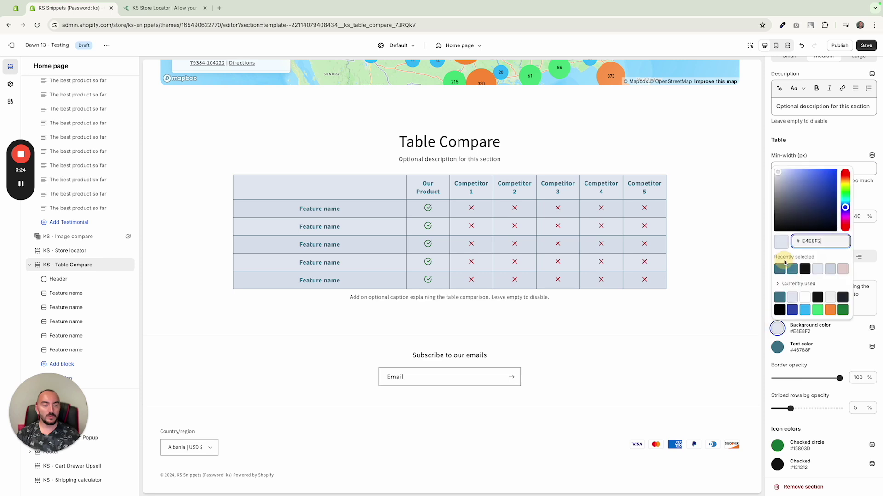
{"action": "left_click", "coordinate": [775, 170]}
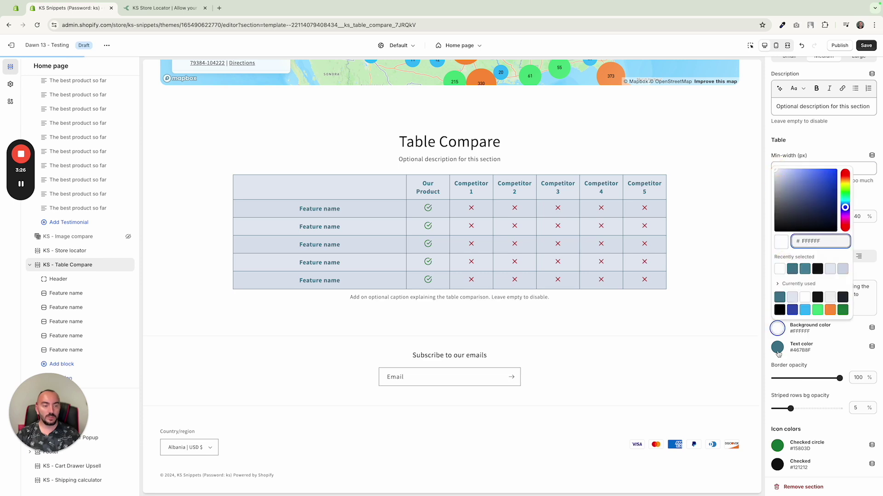
{"action": "left_click", "coordinate": [777, 347]}
{"action": "left_click", "coordinate": [817, 288]}
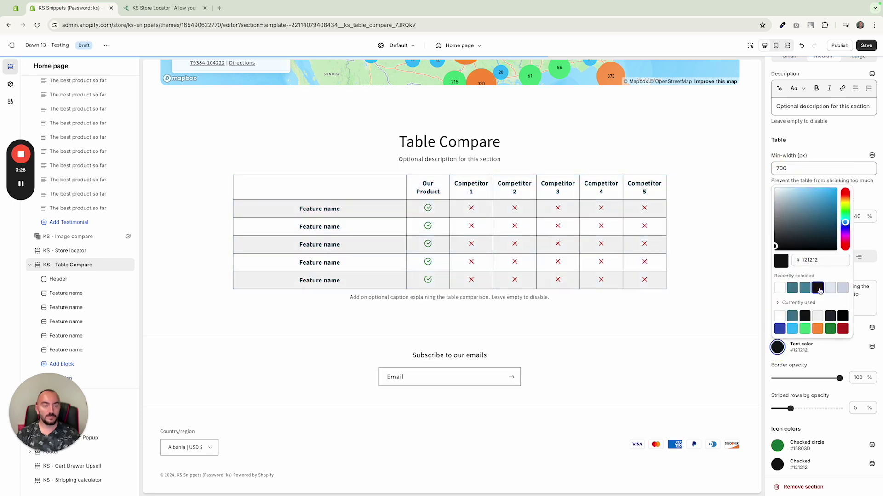
{"action": "left_click", "coordinate": [731, 302]}
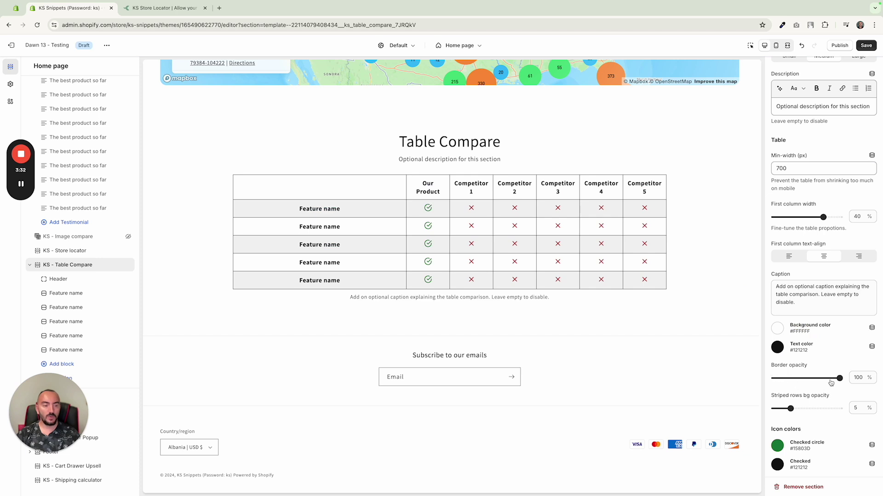
Try a border opacity of 0% and return it to 100%, and set the striped rows background opacity to 0%.
{"action": "left_click_drag", "start_coordinate": [838, 378], "coordinate": [736, 378]}
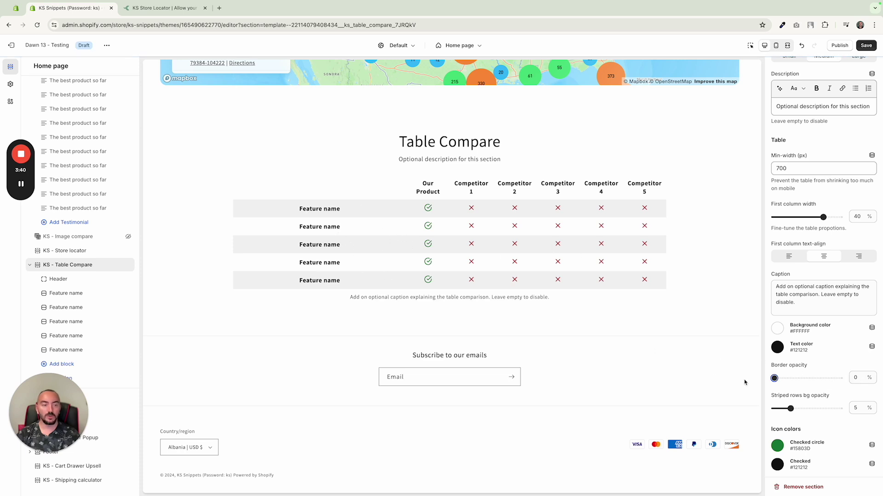
{"action": "left_click_drag", "start_coordinate": [774, 378], "coordinate": [843, 408]}
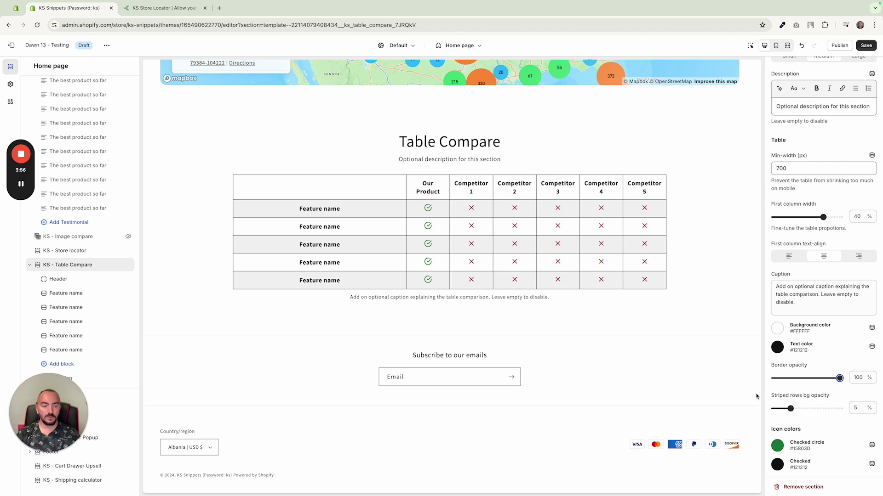
{"action": "left_click_drag", "start_coordinate": [788, 409], "coordinate": [755, 408]}
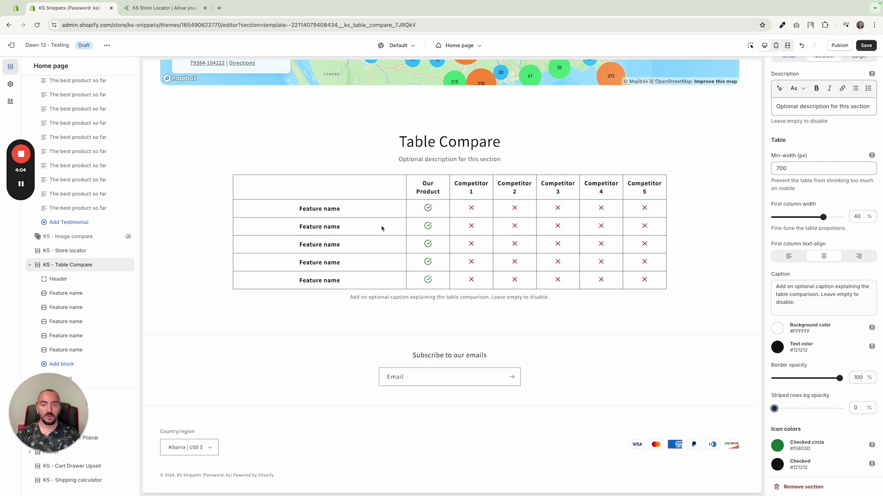
Set the striped rows background opacity to 5% and review the remaining icon color, padding and support settings of the section.
{"action": "left_click_drag", "start_coordinate": [775, 409], "coordinate": [790, 409]}
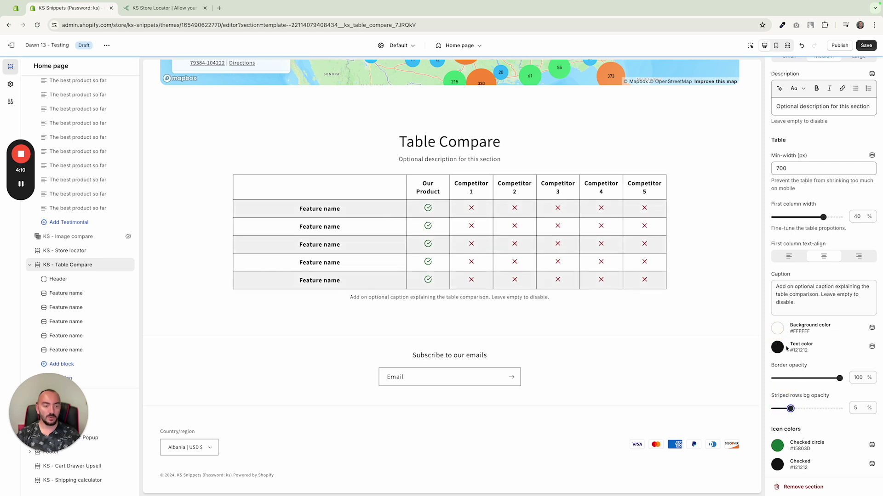
{"action": "scroll", "coordinate": [827, 349], "scroll_direction": "down", "scroll_amount": 3}
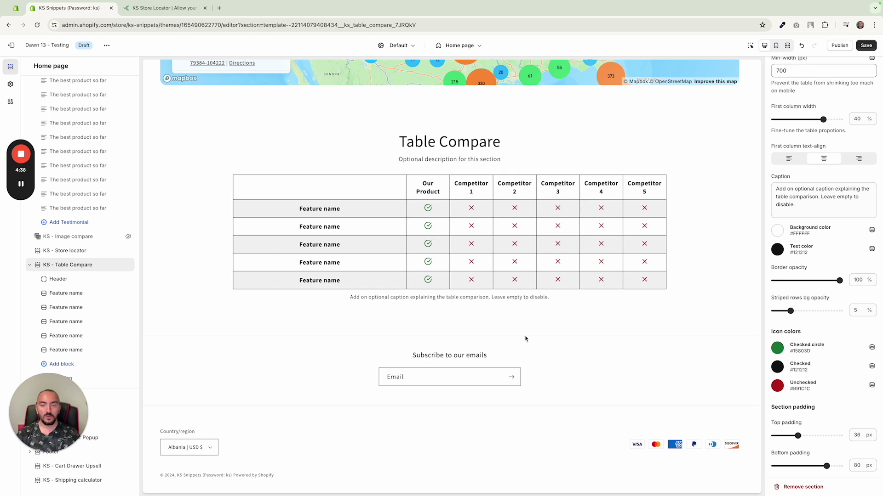
{"action": "scroll", "coordinate": [810, 349], "scroll_direction": "down", "scroll_amount": 1}
{"action": "scroll", "coordinate": [810, 349], "scroll_direction": "down", "scroll_amount": 1}
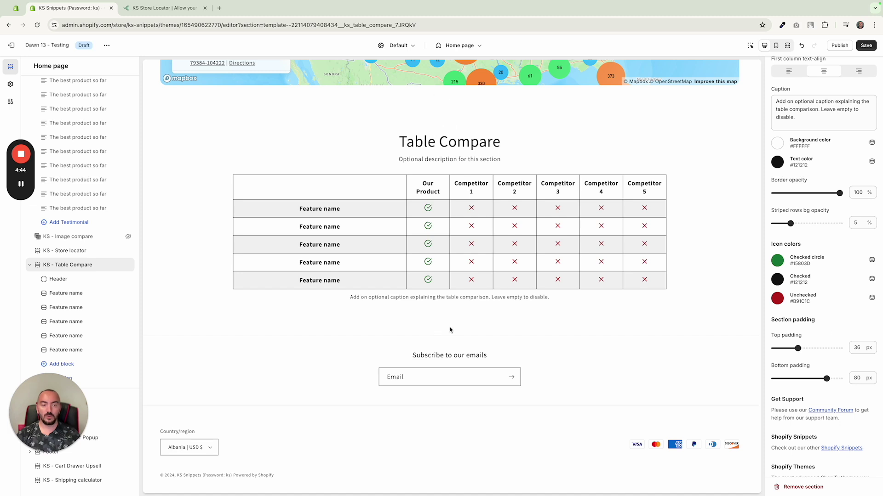
{"action": "scroll", "coordinate": [832, 331], "scroll_direction": "down", "scroll_amount": 2}
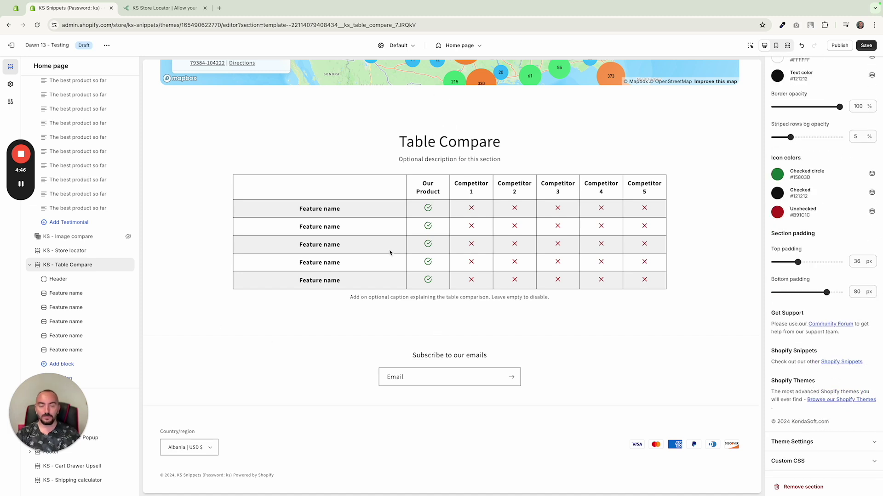
{"action": "left_click_drag", "start_coordinate": [58, 451], "coordinate": [762, 449]}
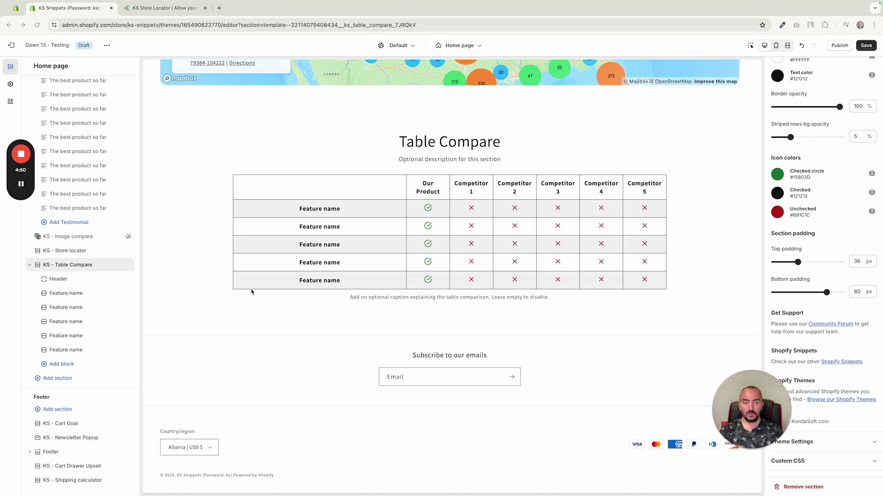
Add two more Row blocks at the end of the KS - Table Compare section.
{"action": "left_click", "coordinate": [71, 284]}
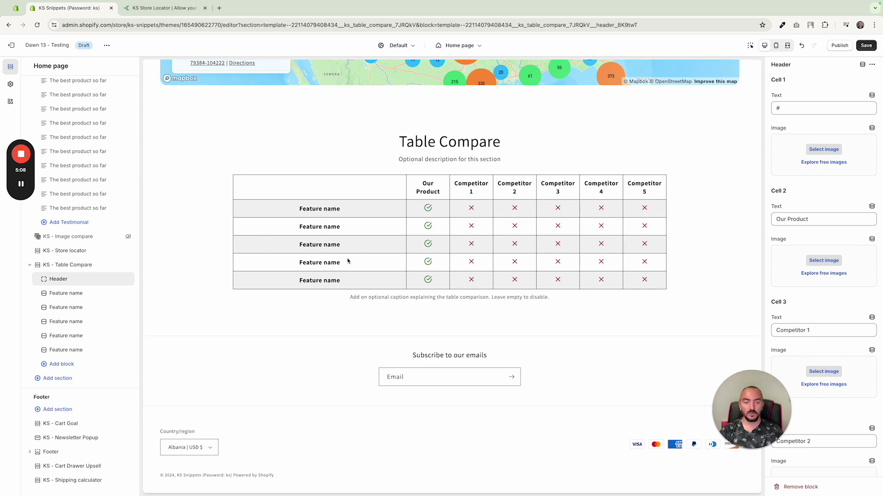
{"action": "left_click", "coordinate": [66, 364]}
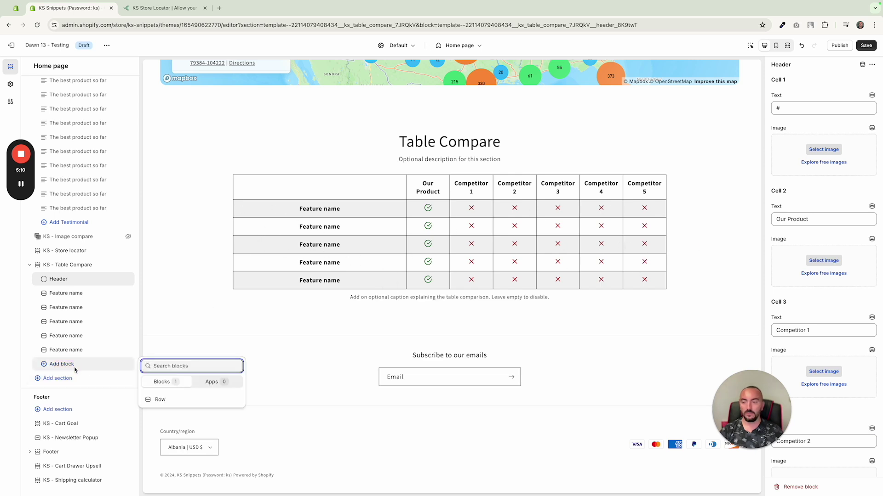
{"action": "left_click", "coordinate": [171, 400]}
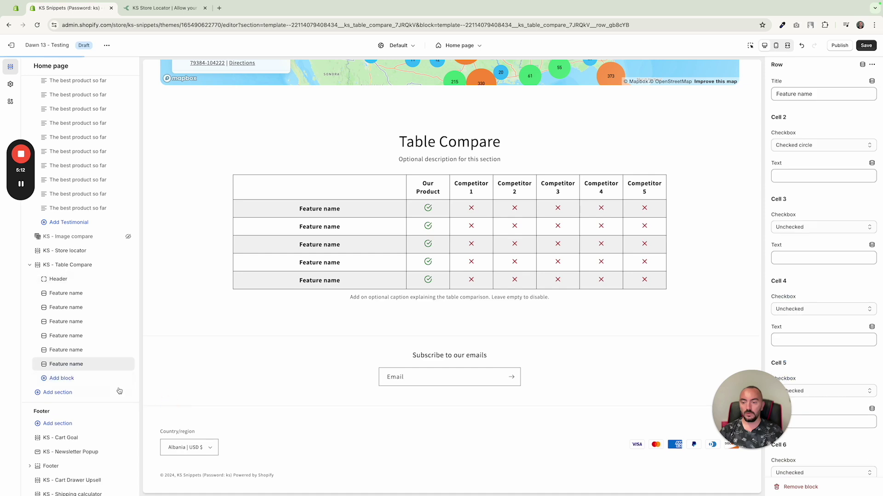
{"action": "left_click", "coordinate": [109, 379]}
{"action": "left_click", "coordinate": [173, 420]}
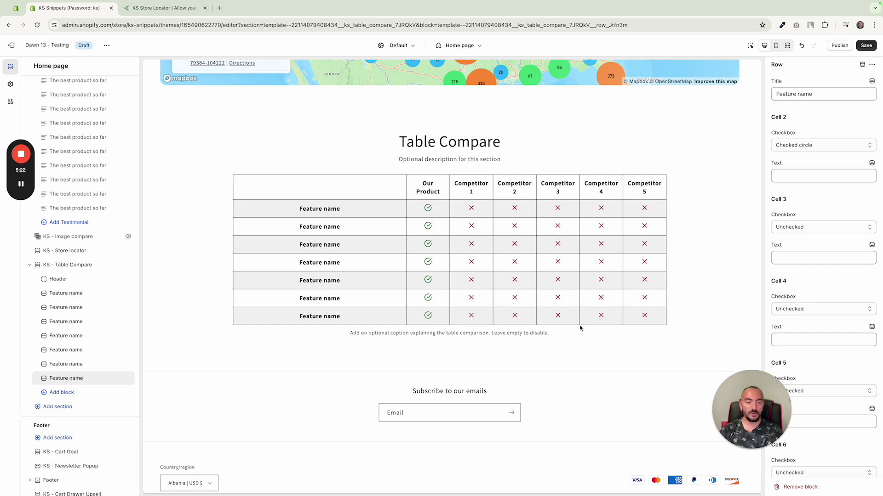
{"action": "left_click", "coordinate": [434, 405]}
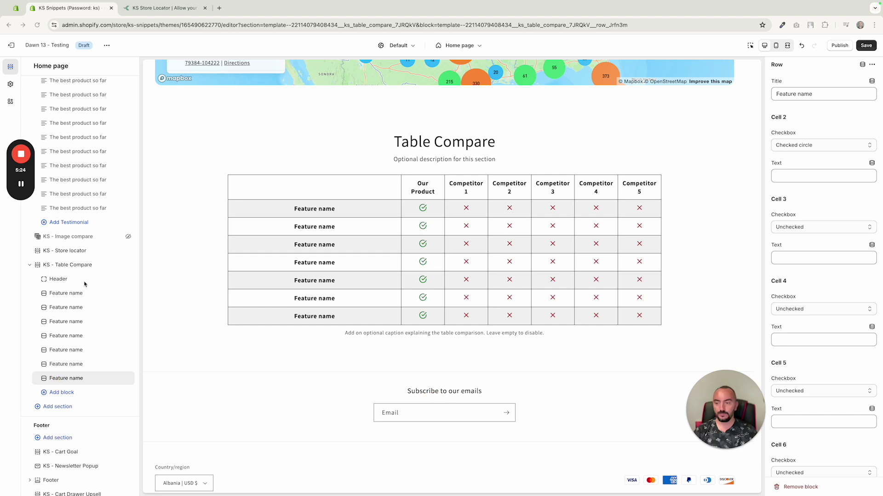
Open the table's Header block and examine the text and image settings of Cell 1 through Cell 7.
{"action": "left_click", "coordinate": [65, 281]}
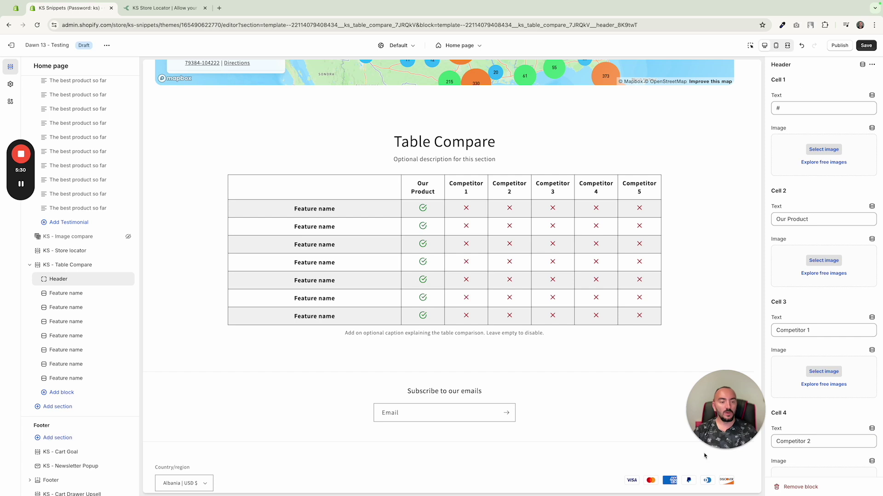
{"action": "left_click", "coordinate": [532, 321]}
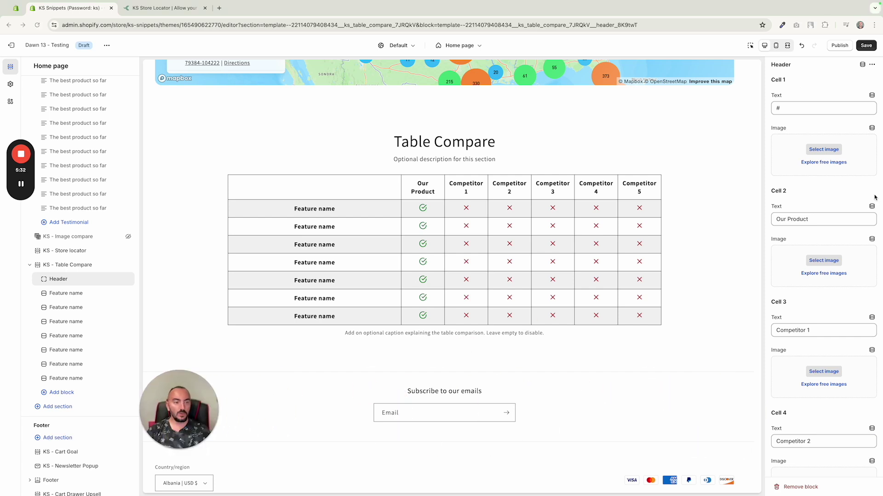
{"action": "scroll", "coordinate": [819, 229], "scroll_direction": "down", "scroll_amount": 8}
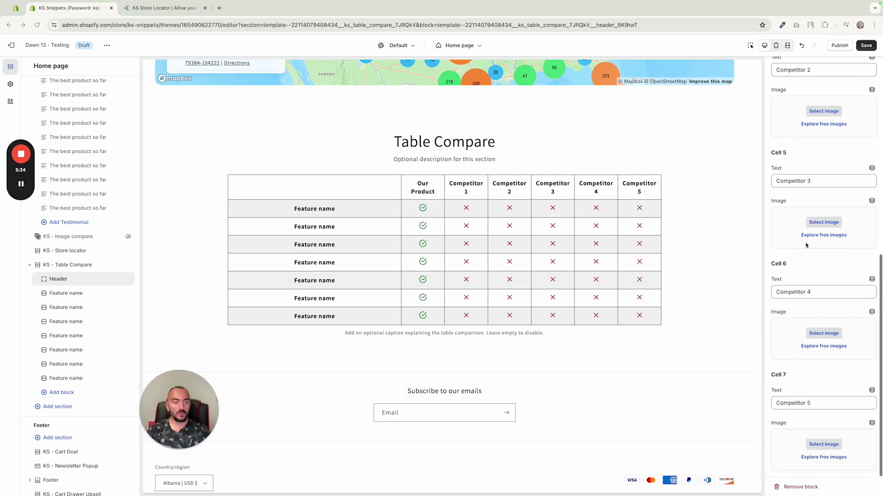
{"action": "scroll", "coordinate": [806, 245], "scroll_direction": "up", "scroll_amount": 8}
{"action": "scroll", "coordinate": [804, 246], "scroll_direction": "down", "scroll_amount": 8}
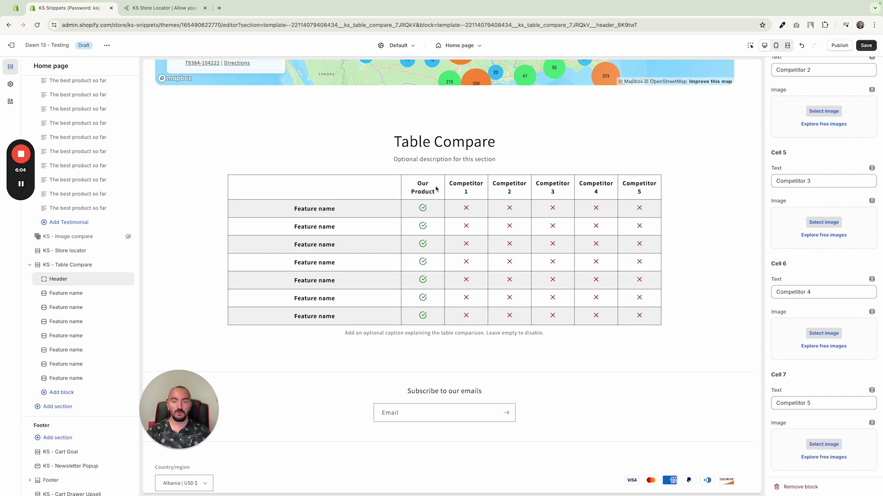
{"action": "double_click", "coordinate": [492, 187]}
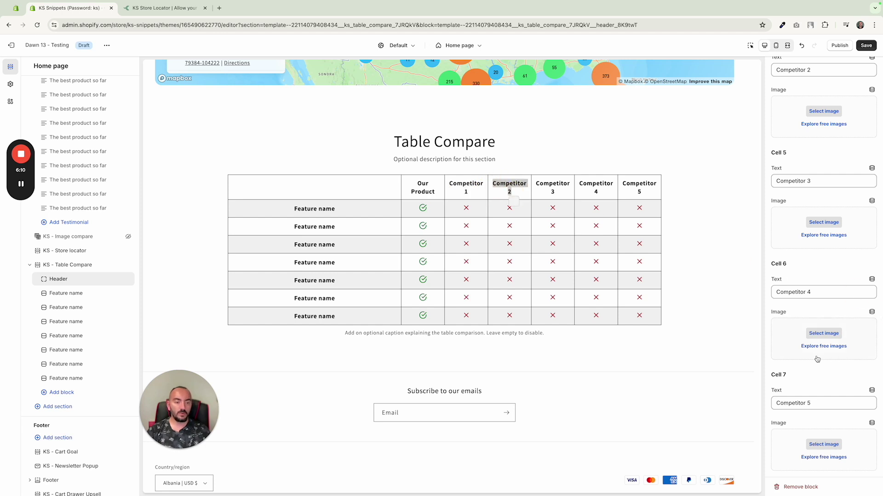
{"action": "scroll", "coordinate": [821, 320], "scroll_direction": "up", "scroll_amount": 2}
{"action": "scroll", "coordinate": [816, 322], "scroll_direction": "down", "scroll_amount": 2}
Clear the header text of Cell 7, Cell 6 and Cell 5 to drop the Competitor 5, 4 and 3 columns.
{"action": "triple_click", "coordinate": [819, 406]}
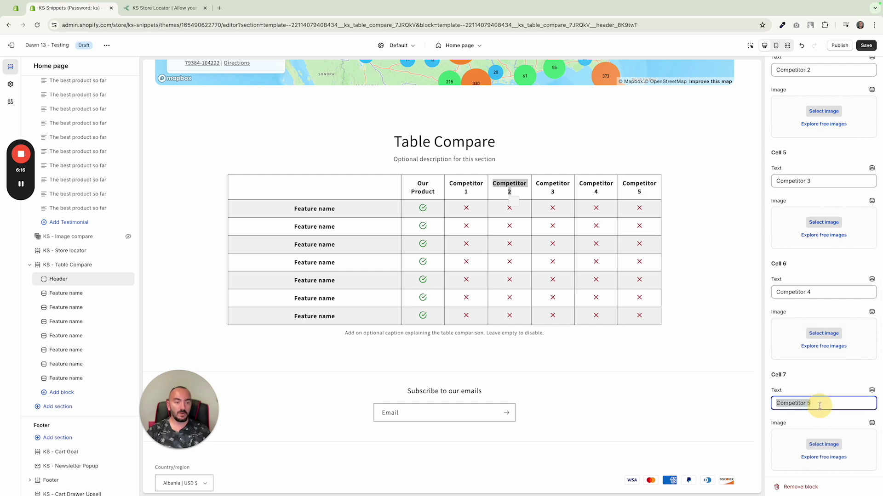
{"action": "key", "text": "BackSpace"}
{"action": "triple_click", "coordinate": [789, 293]}
{"action": "key", "text": "BackSpace"}
{"action": "left_click", "coordinate": [807, 180]}
{"action": "triple_click", "coordinate": [807, 181]}
{"action": "key", "text": "BackSpace"}
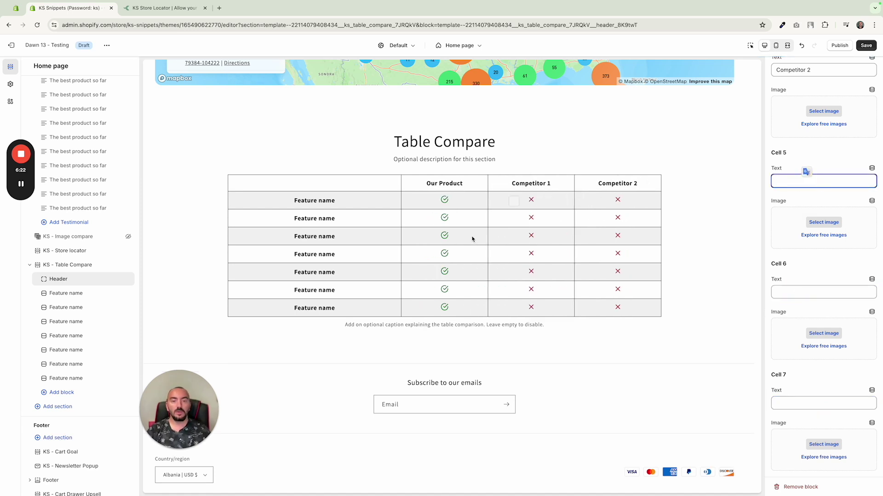
{"action": "left_click", "coordinate": [705, 272]}
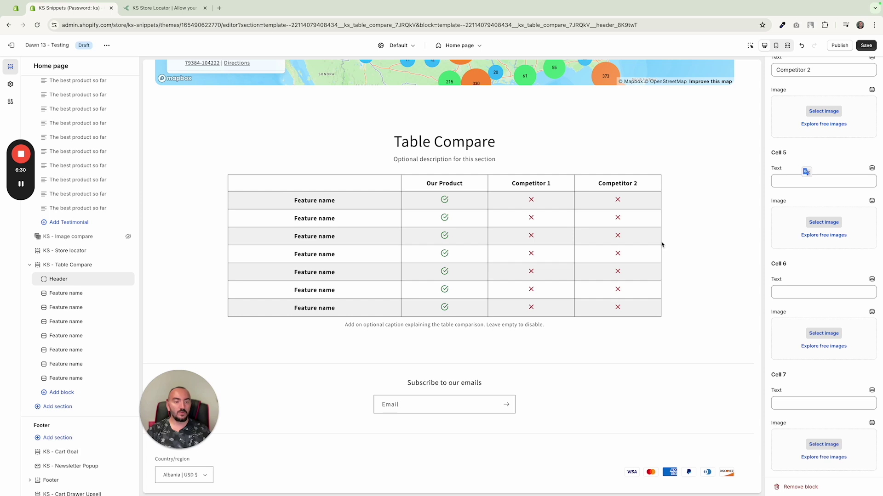
Try the watch-3 image with the yellow and beige strap as the header image of Cell 5.
{"action": "scroll", "coordinate": [818, 281], "scroll_direction": "up", "scroll_amount": 8}
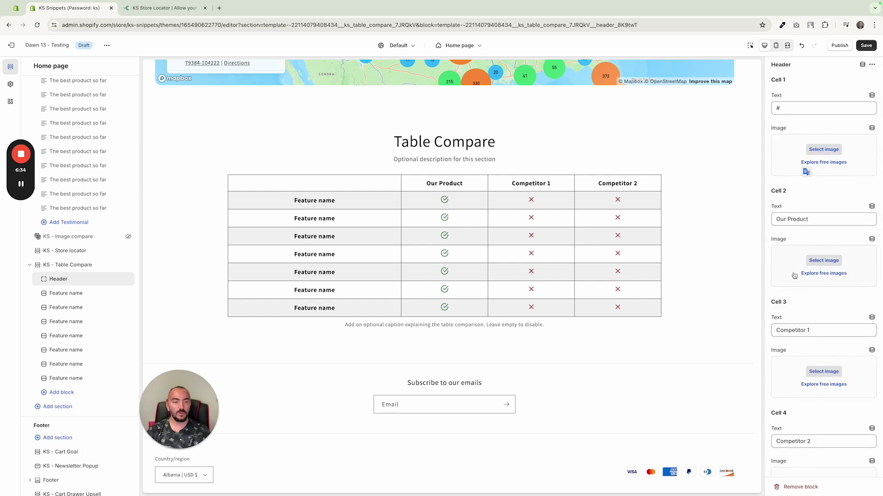
{"action": "scroll", "coordinate": [794, 276], "scroll_direction": "down", "scroll_amount": 6}
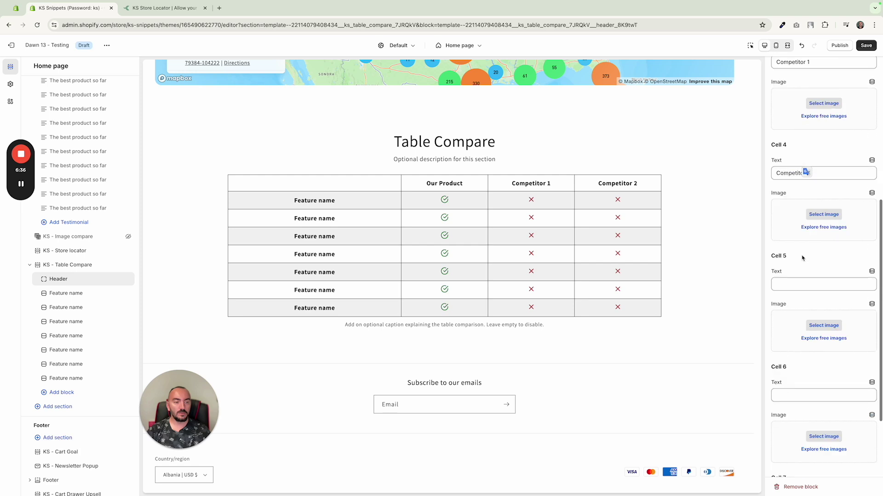
{"action": "scroll", "coordinate": [790, 238], "scroll_direction": "down", "scroll_amount": 1}
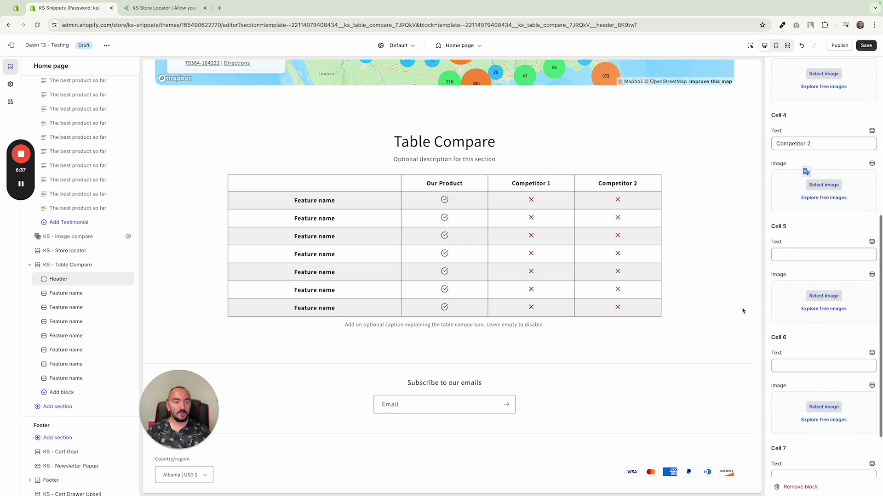
{"action": "left_click", "coordinate": [833, 300]}
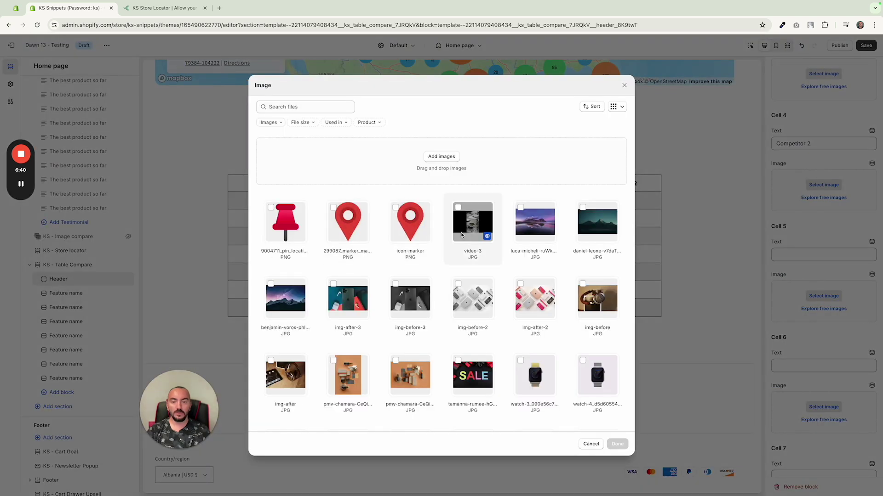
{"action": "left_click", "coordinate": [534, 375]}
{"action": "left_click", "coordinate": [617, 443]}
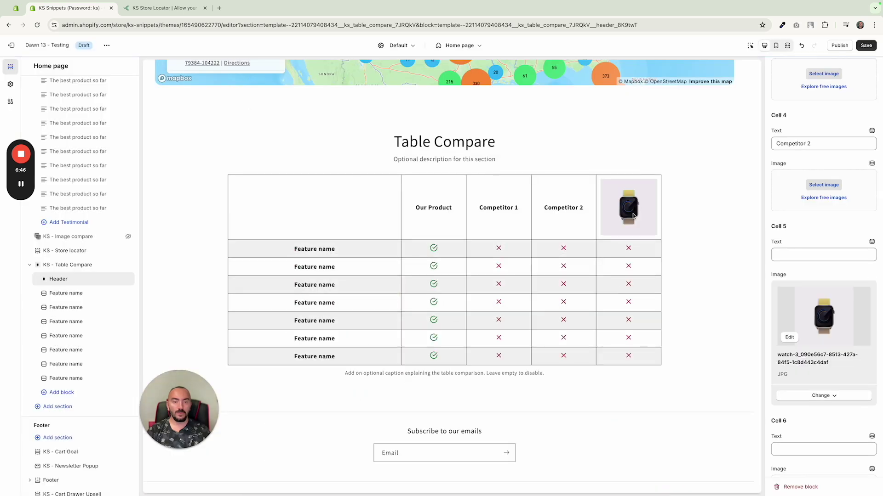
Remove the watch image from header Cell 5.
{"action": "scroll", "coordinate": [836, 379], "scroll_direction": "down", "scroll_amount": 2}
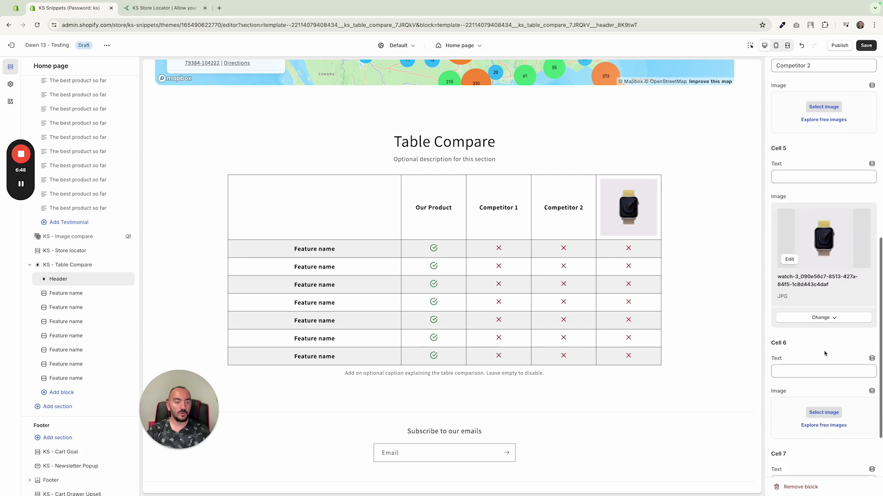
{"action": "left_click", "coordinate": [820, 320]}
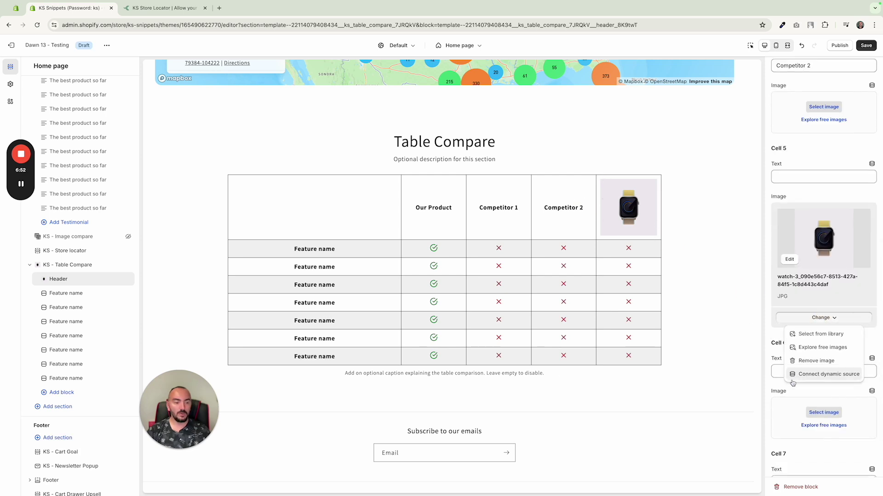
{"action": "left_click", "coordinate": [769, 295]}
{"action": "scroll", "coordinate": [819, 317], "scroll_direction": "down", "scroll_amount": 1}
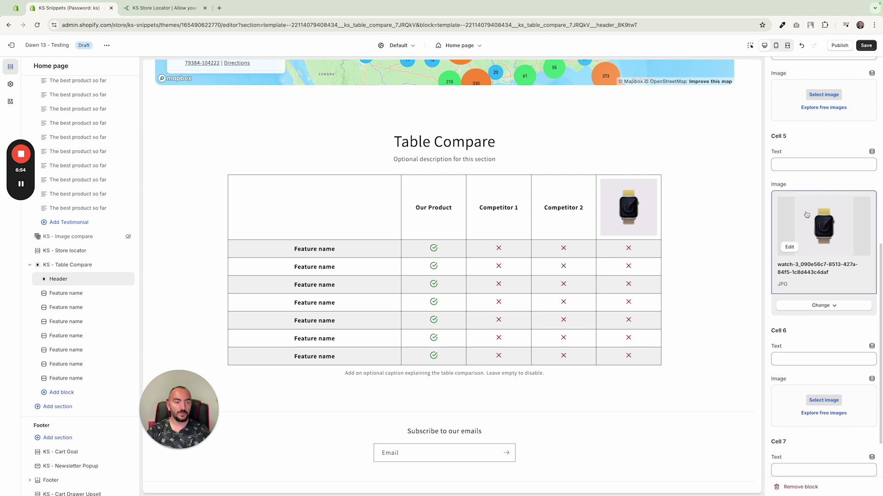
{"action": "left_click", "coordinate": [820, 305]}
{"action": "left_click", "coordinate": [825, 354]}
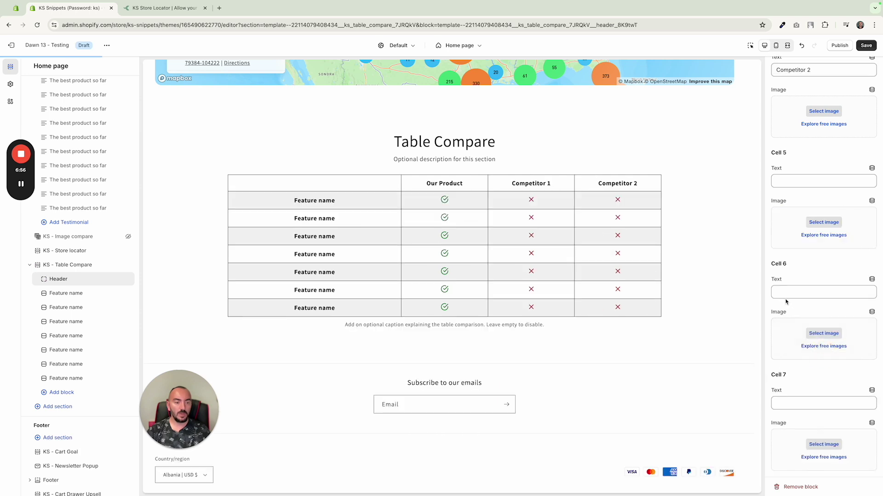
Set kondasoft-logo as the image of header Cell 2, above the Our Product text.
{"action": "scroll", "coordinate": [813, 197], "scroll_direction": "up", "scroll_amount": 8}
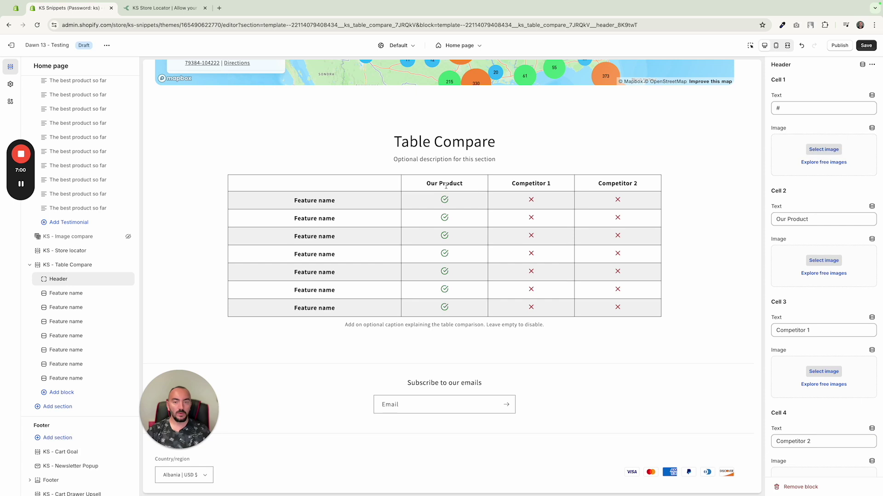
{"action": "left_click", "coordinate": [825, 150]}
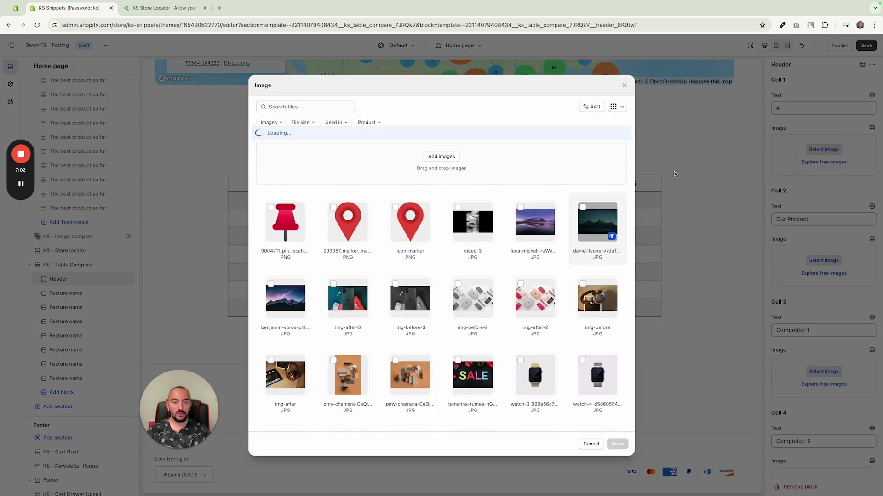
{"action": "left_click", "coordinate": [623, 86]}
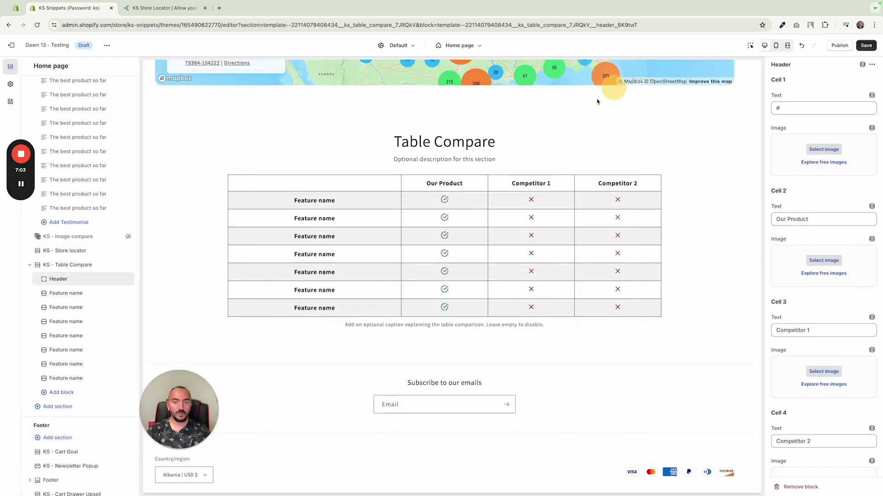
{"action": "left_click", "coordinate": [832, 260]}
{"action": "scroll", "coordinate": [428, 359], "scroll_direction": "down", "scroll_amount": 5}
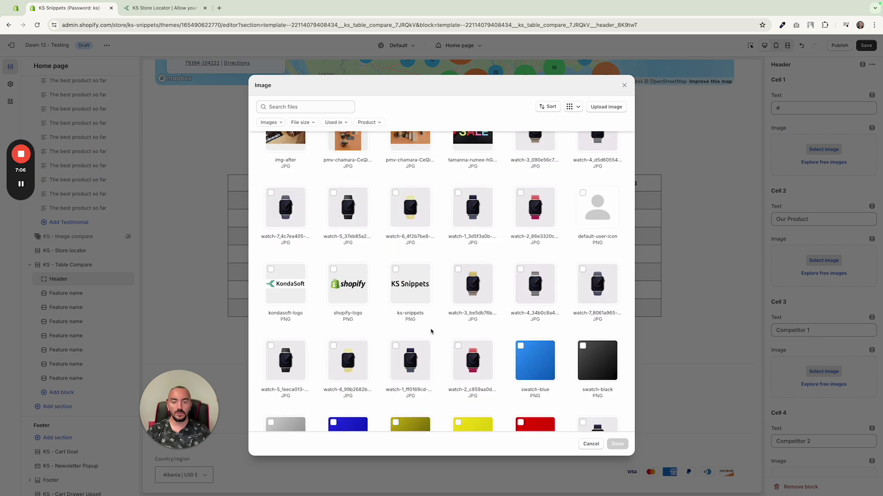
{"action": "left_click", "coordinate": [274, 279]}
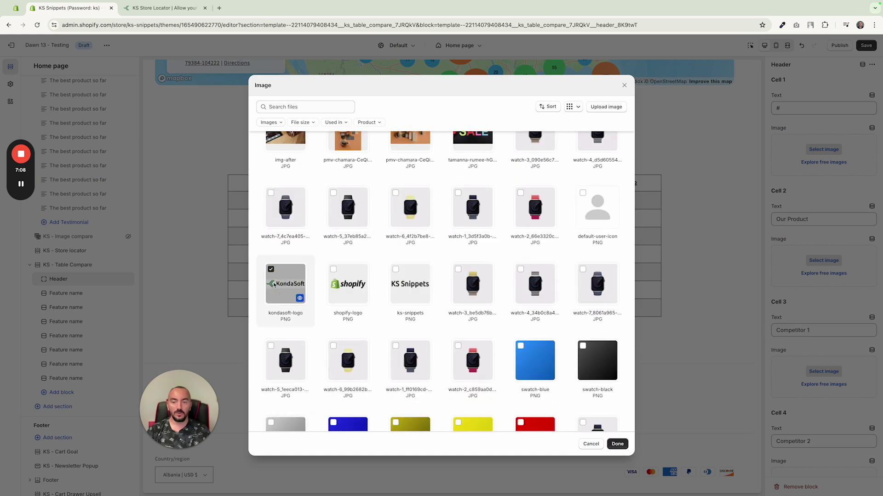
{"action": "left_click", "coordinate": [617, 444]}
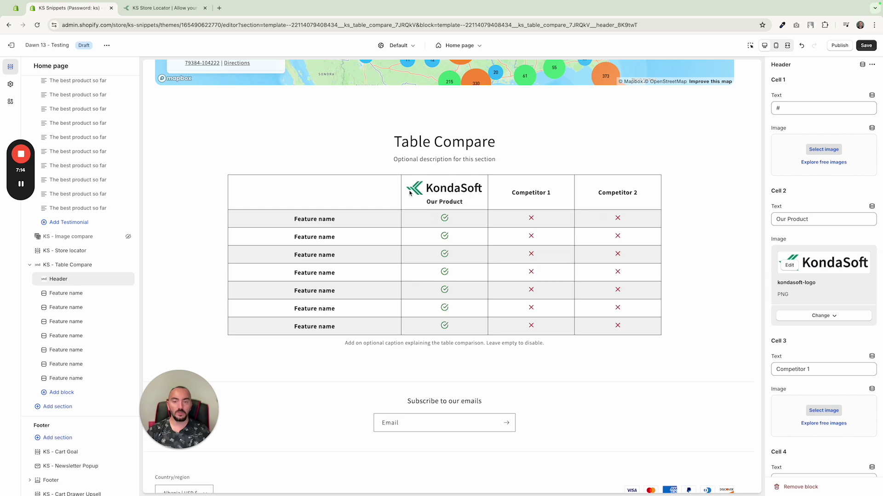
{"action": "left_click_drag", "start_coordinate": [418, 203], "coordinate": [469, 203]}
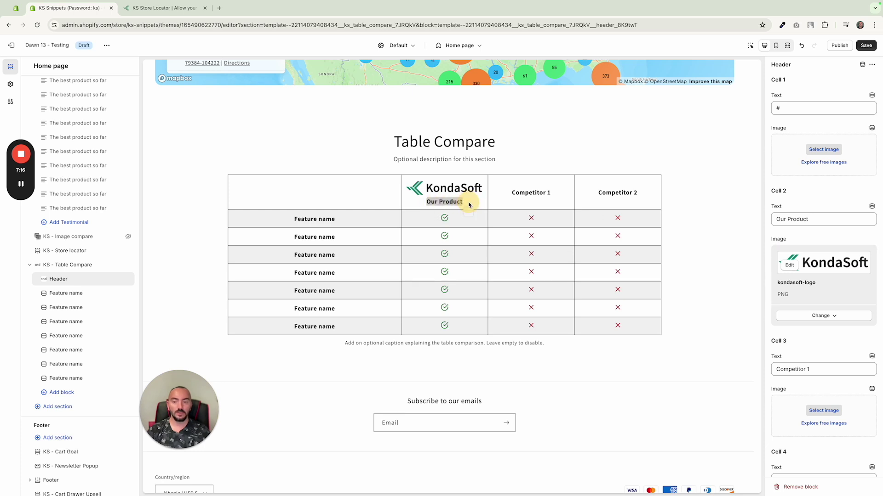
{"action": "left_click", "coordinate": [682, 224]}
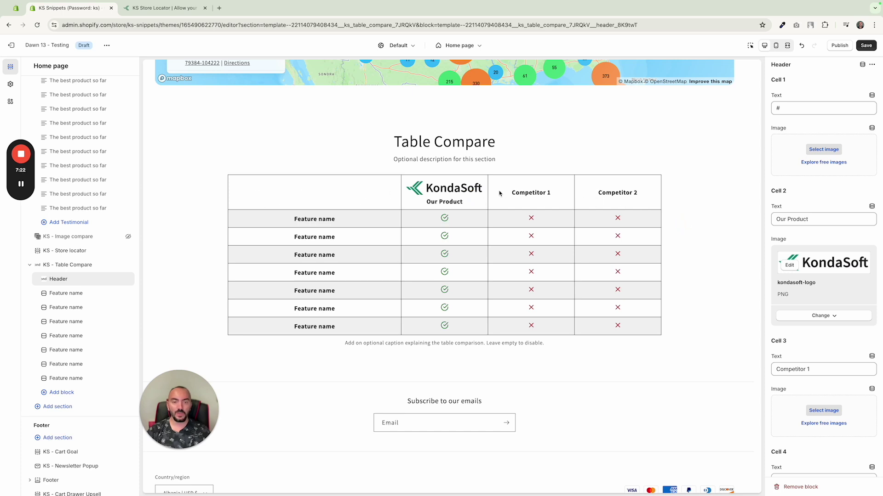
Examine the header block's cell texts and images alongside the matching columns of the comparison table.
{"action": "left_click_drag", "start_coordinate": [509, 192], "coordinate": [554, 193]}
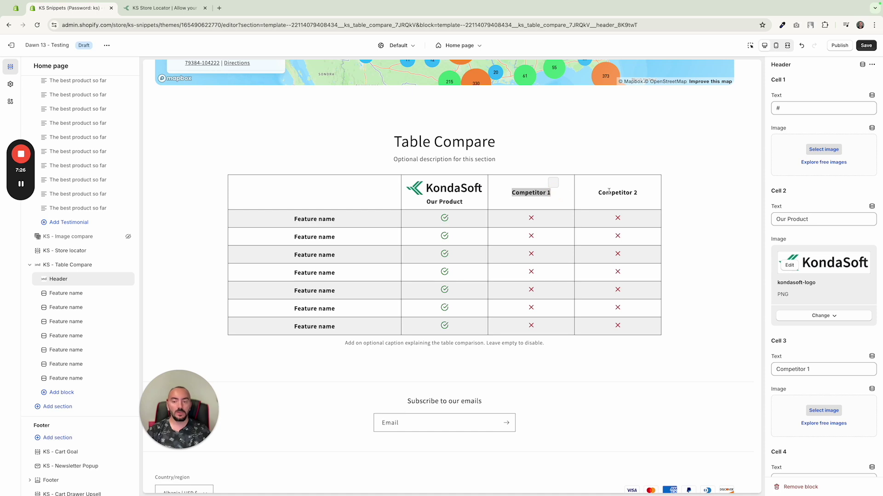
{"action": "scroll", "coordinate": [789, 328], "scroll_direction": "down", "scroll_amount": 6}
{"action": "scroll", "coordinate": [807, 316], "scroll_direction": "up", "scroll_amount": 8}
{"action": "scroll", "coordinate": [807, 315], "scroll_direction": "down", "scroll_amount": 5}
{"action": "scroll", "coordinate": [808, 309], "scroll_direction": "up", "scroll_amount": 5}
{"action": "double_click", "coordinate": [830, 106]}
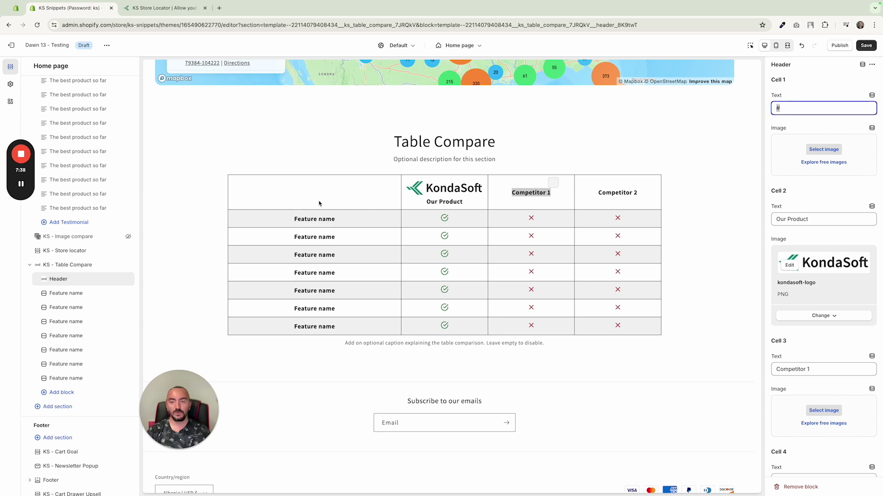
{"action": "left_click", "coordinate": [773, 109]}
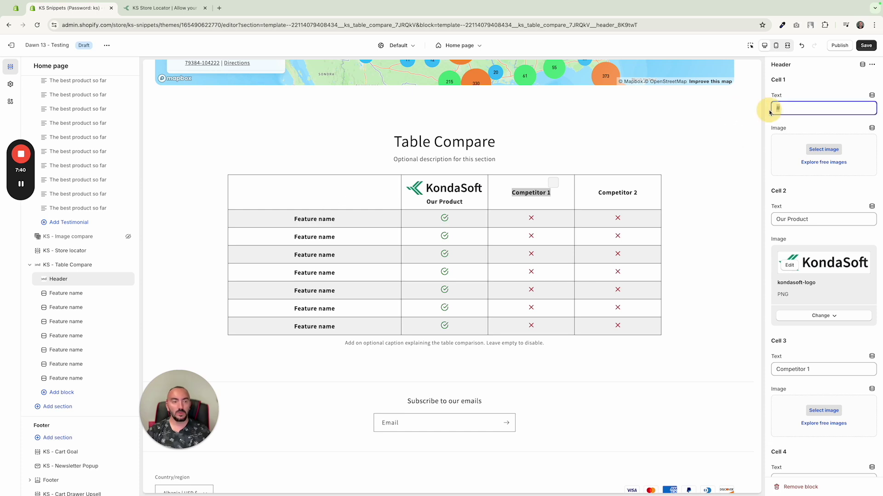
{"action": "left_click", "coordinate": [769, 111]}
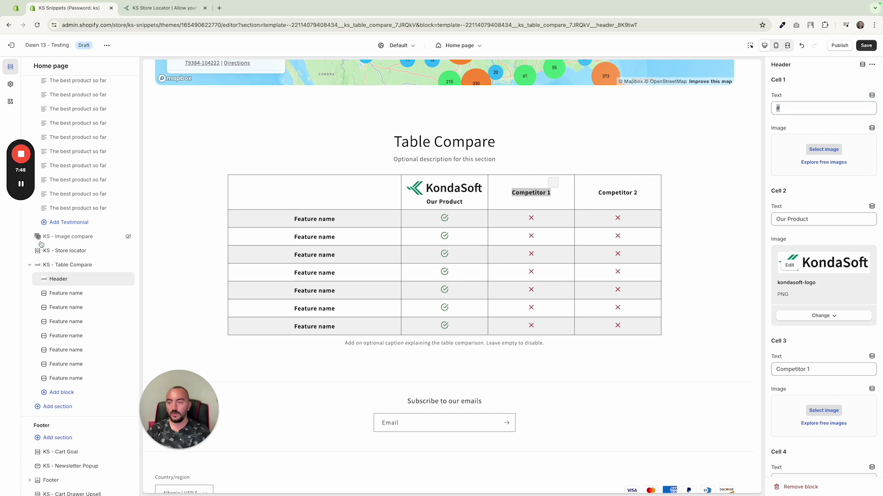
Examine the title, checkbox and text settings for Cells 2 to 7 of the first Feature name row.
{"action": "left_click", "coordinate": [66, 294]}
{"action": "left_click_drag", "start_coordinate": [186, 433], "coordinate": [751, 432]}
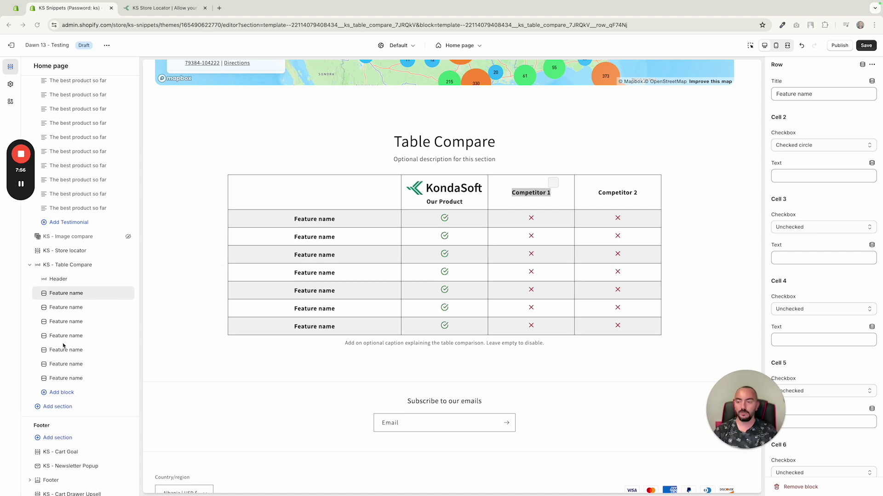
{"action": "scroll", "coordinate": [298, 294], "scroll_direction": "down", "scroll_amount": 1}
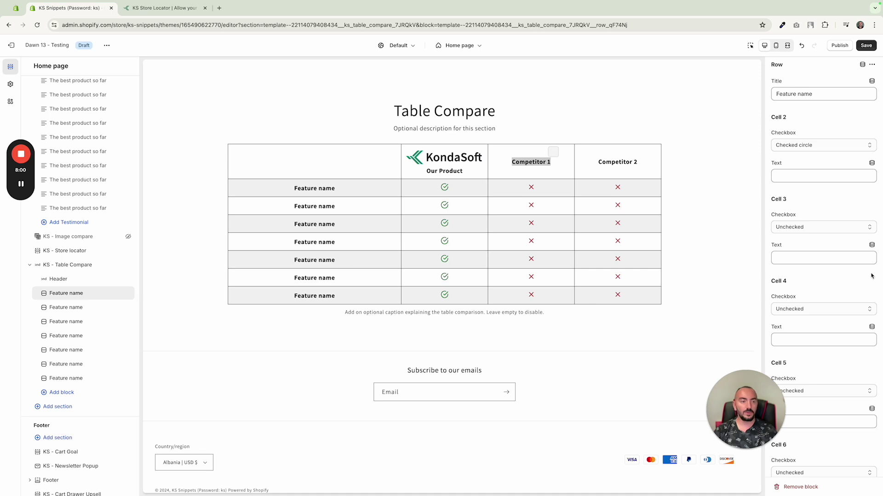
{"action": "mouse_move", "coordinate": [762, 424]}
{"action": "left_click_drag", "start_coordinate": [762, 424], "coordinate": [156, 424]}
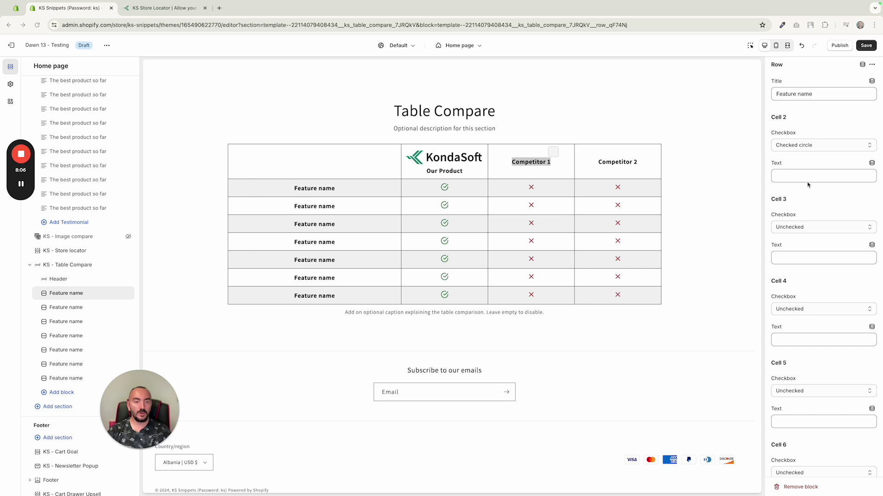
{"action": "scroll", "coordinate": [808, 185], "scroll_direction": "down", "scroll_amount": 2}
{"action": "scroll", "coordinate": [808, 188], "scroll_direction": "up", "scroll_amount": 2}
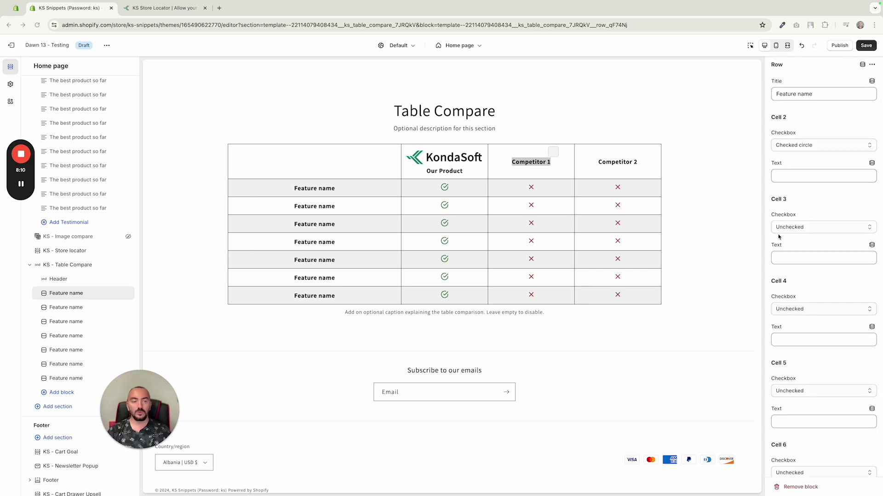
{"action": "scroll", "coordinate": [813, 404], "scroll_direction": "down", "scroll_amount": 3}
{"action": "scroll", "coordinate": [823, 322], "scroll_direction": "up", "scroll_amount": 3}
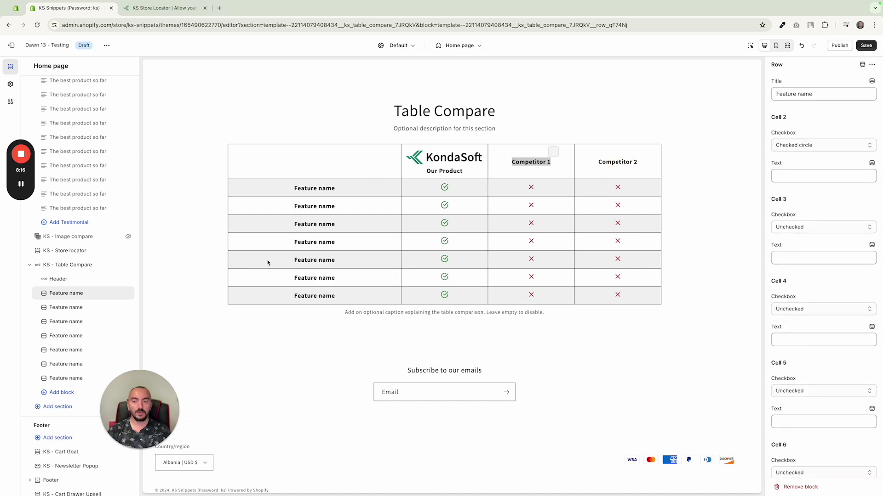
Compare the header block's cells with the matching cells of the first Feature name row.
{"action": "left_click", "coordinate": [64, 279]}
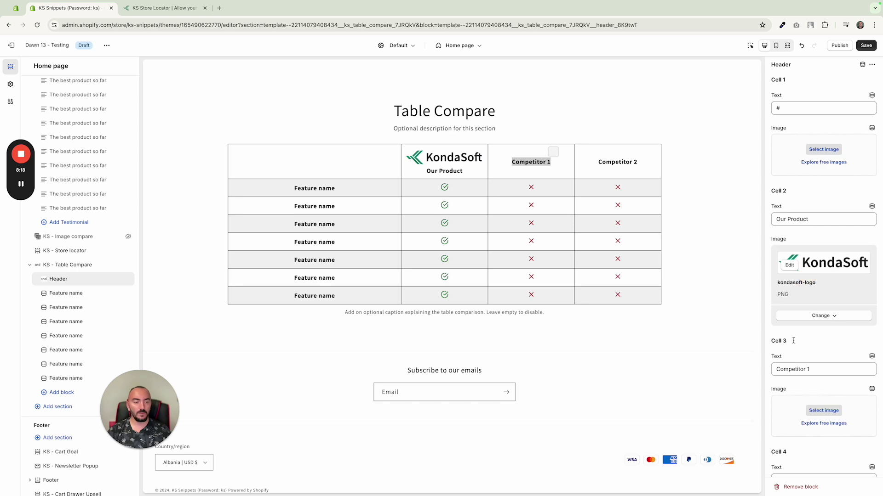
{"action": "scroll", "coordinate": [809, 343], "scroll_direction": "down", "scroll_amount": 5}
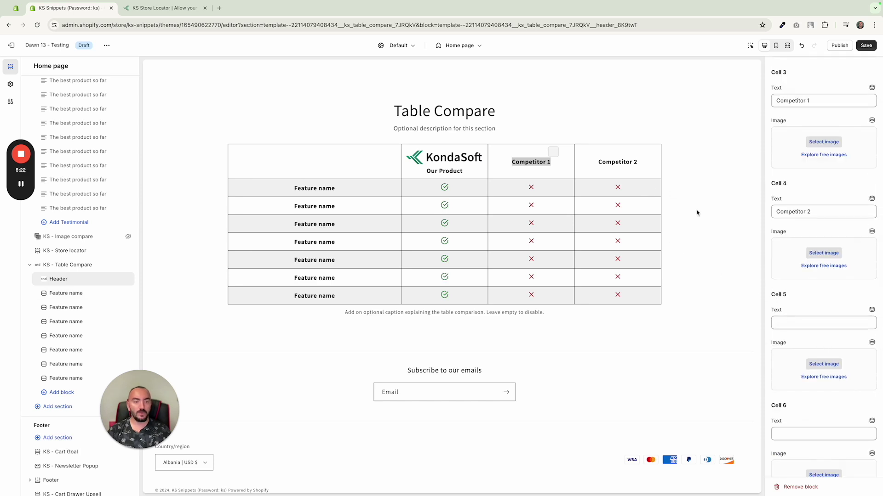
{"action": "left_click", "coordinate": [74, 293]}
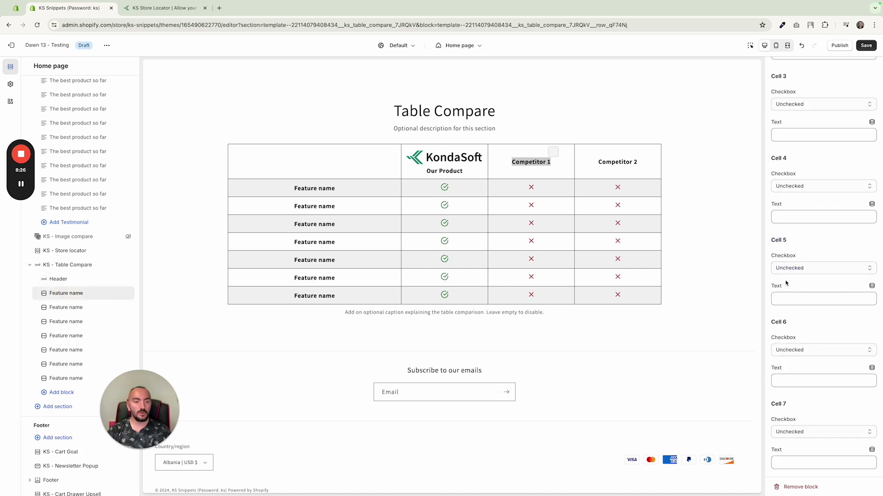
{"action": "scroll", "coordinate": [795, 294], "scroll_direction": "up", "scroll_amount": 3}
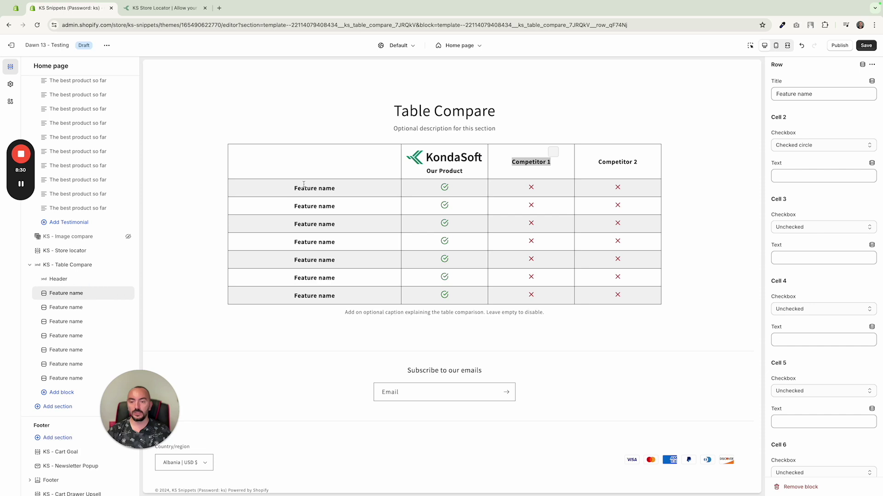
{"action": "left_click", "coordinate": [68, 281]}
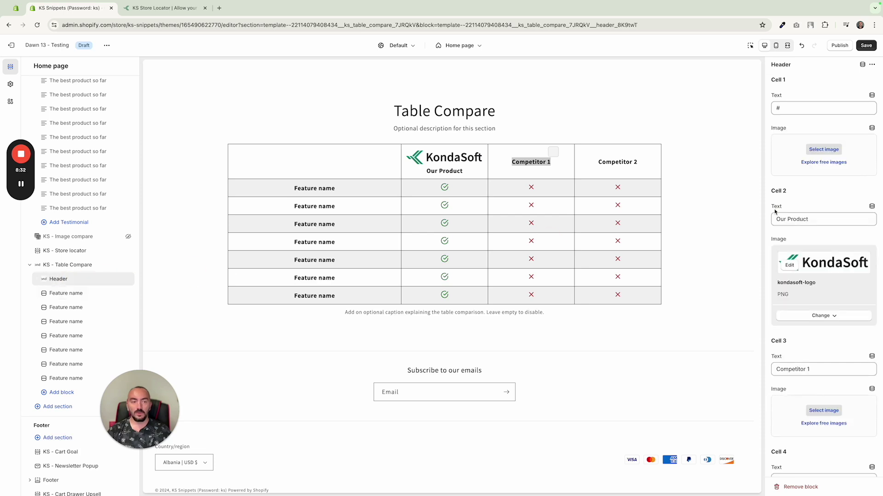
Set the title of the first Feature name row to Cart Goal.
{"action": "left_click", "coordinate": [61, 294]}
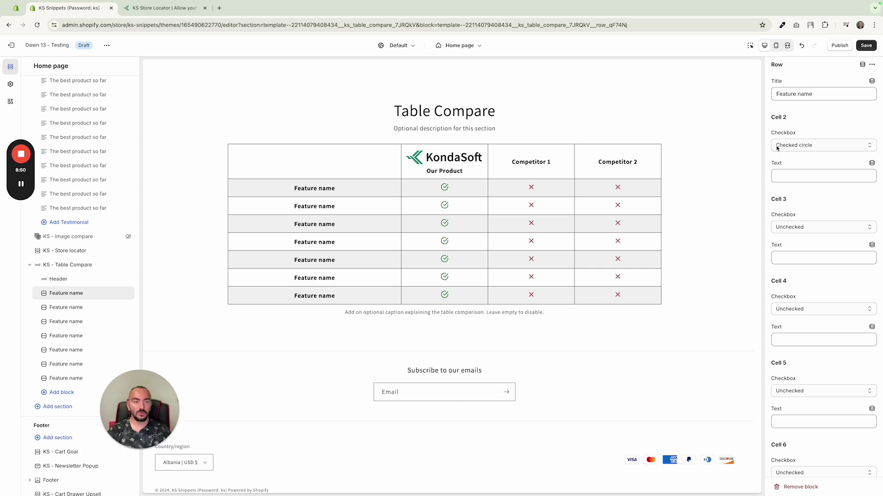
{"action": "left_click", "coordinate": [818, 94]}
{"action": "key", "text": "ctrl+a"}
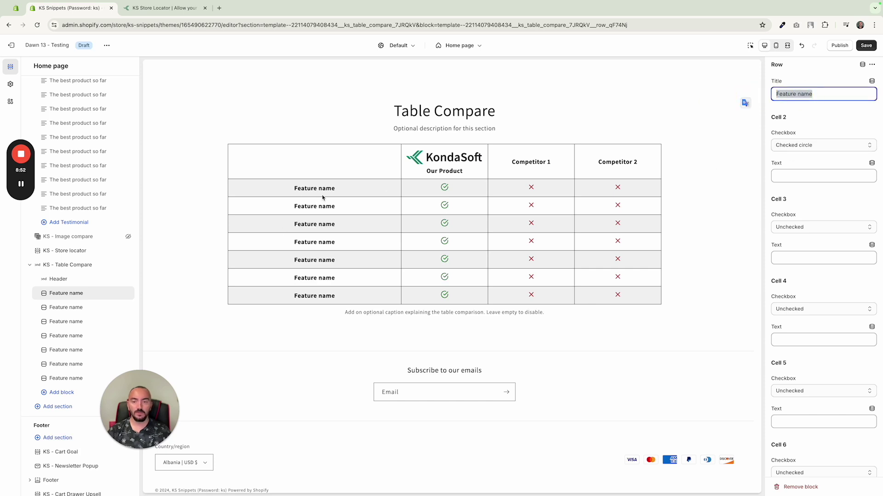
{"action": "type", "text": "Car"}
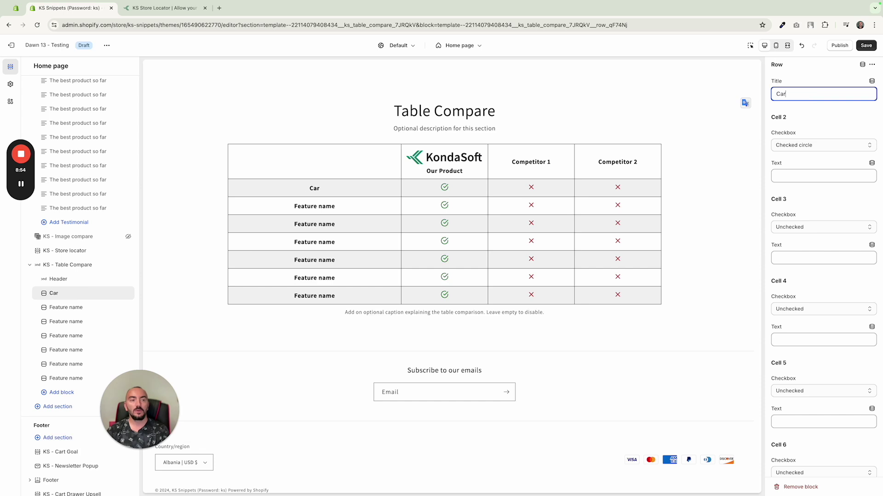
{"action": "type", "text": "t Goal"}
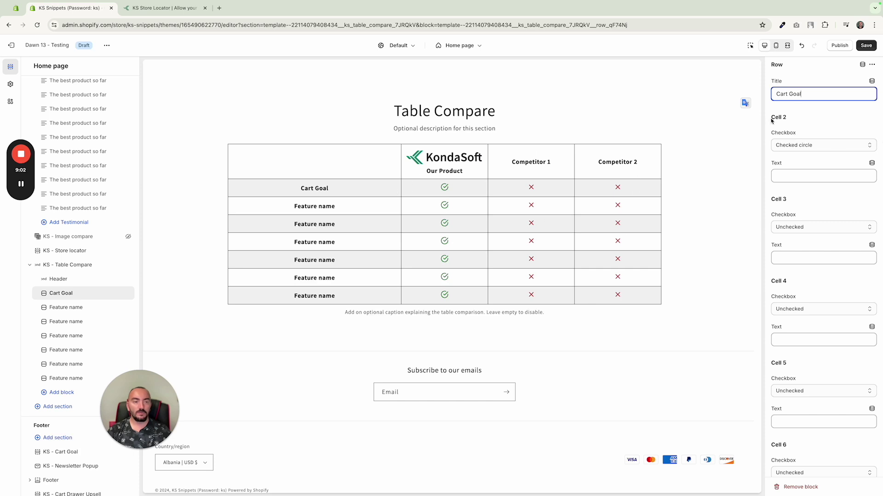
Check the checkbox options of Cell 2 in the Cart Goal row and set Cell 3's checkbox to Checked.
{"action": "left_click", "coordinate": [793, 146]}
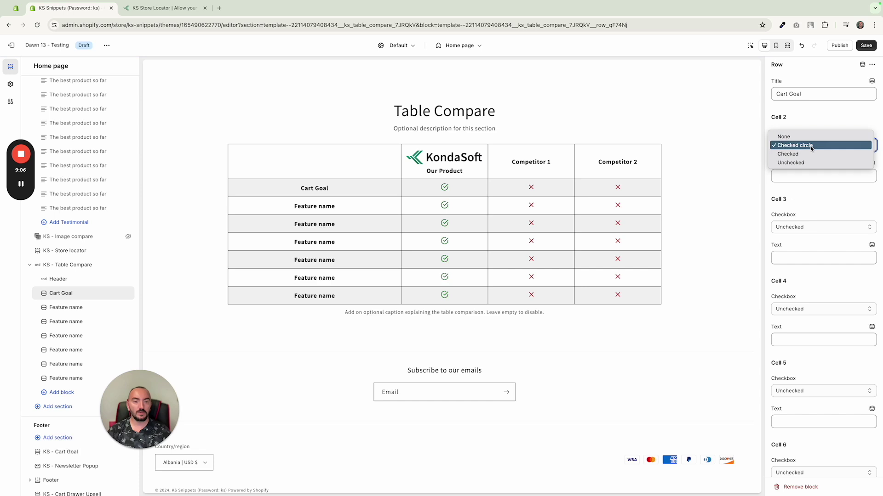
{"action": "left_click", "coordinate": [752, 144]}
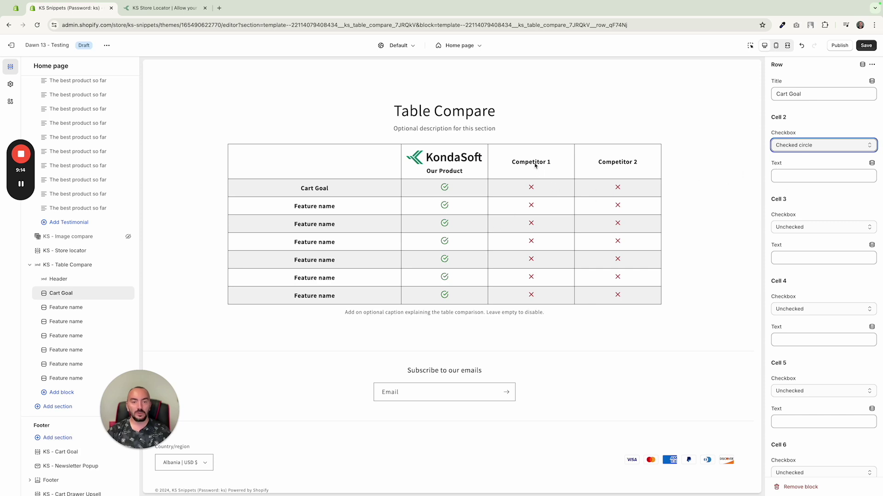
{"action": "left_click", "coordinate": [817, 227]}
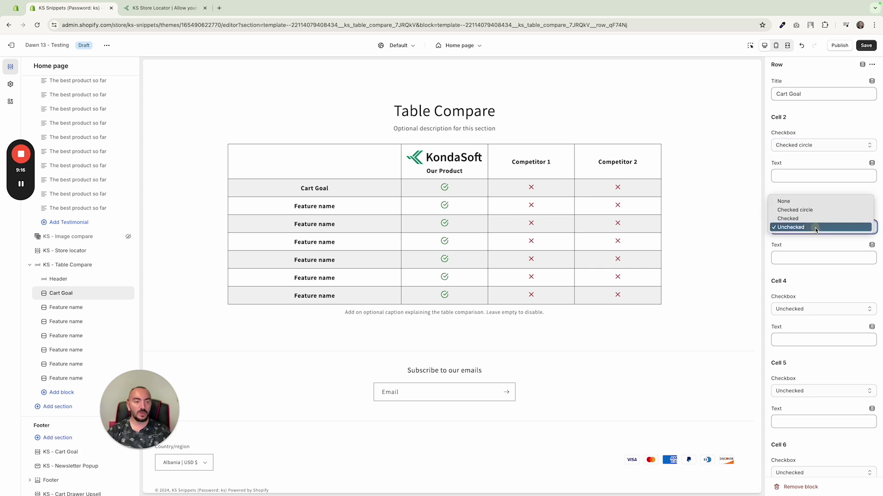
{"action": "left_click", "coordinate": [814, 219]}
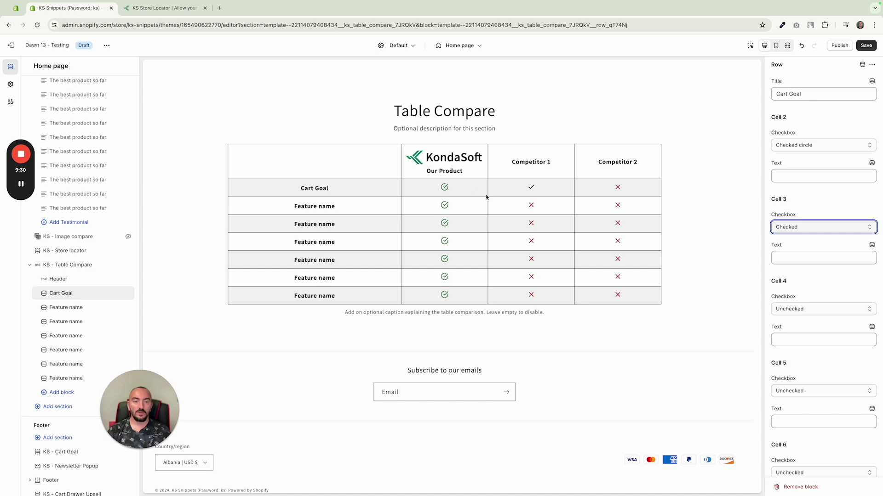
Set Cell 2 of the Cart Goal row to checkbox None with the text "We have this feature".
{"action": "left_click", "coordinate": [794, 179]}
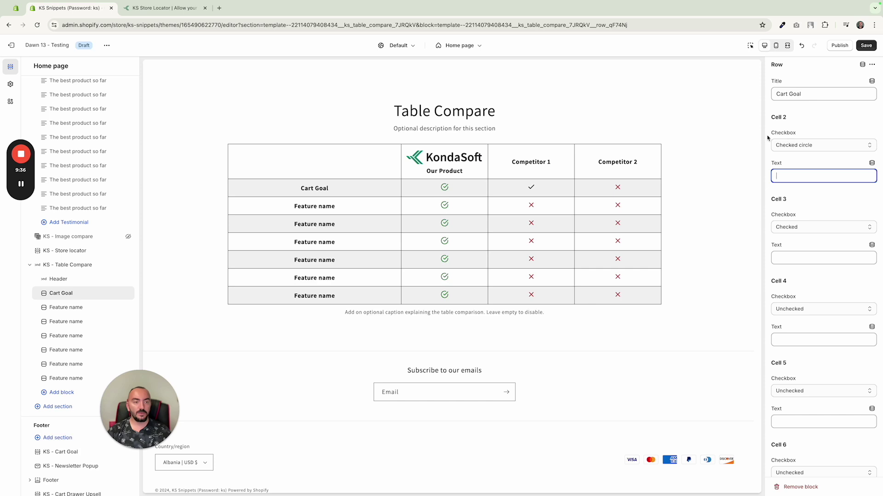
{"action": "left_click", "coordinate": [786, 147]}
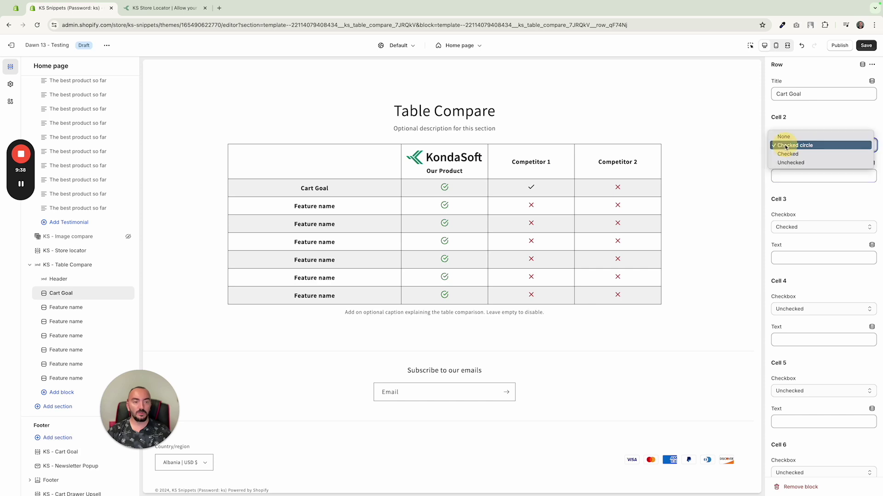
{"action": "left_click", "coordinate": [786, 134]}
{"action": "left_click", "coordinate": [786, 176]}
{"action": "type", "text": "We h"}
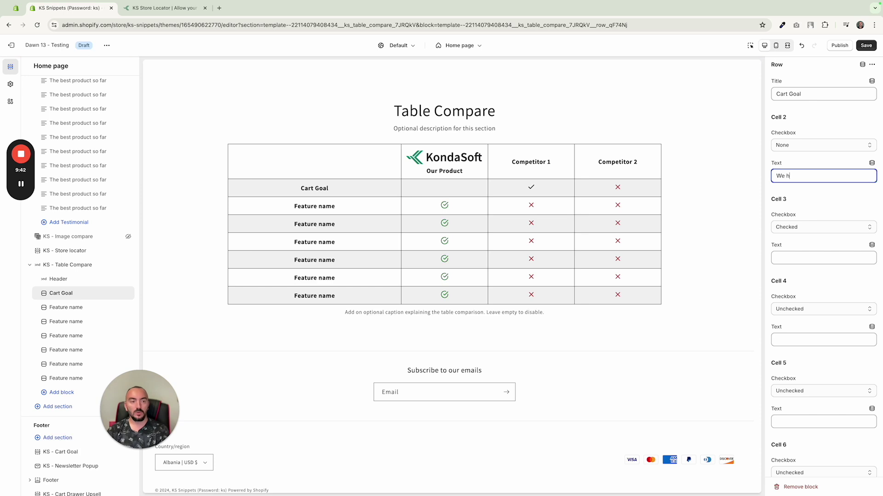
{"action": "type", "text": "ave this feature"}
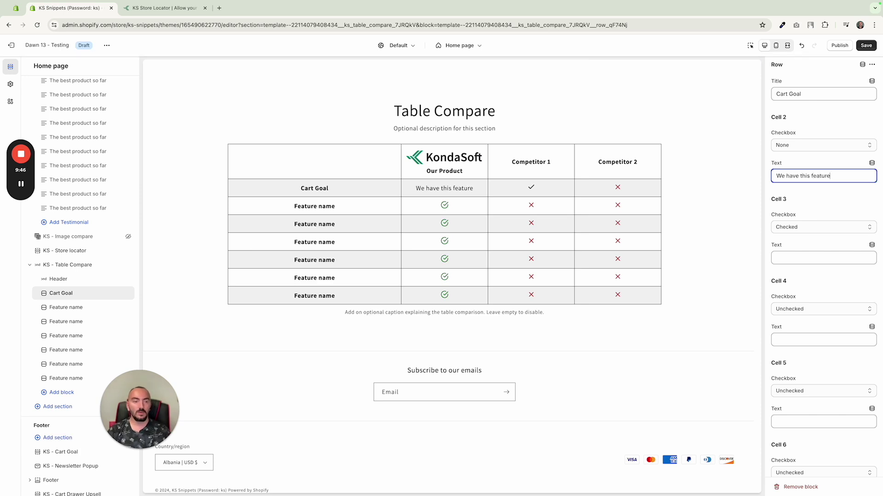
Replace the Cell 2 text of the Cart Goal row with "We have this!", keeping its checkbox at None.
{"action": "triple_click", "coordinate": [783, 176]}
{"action": "type", "text": "A"}
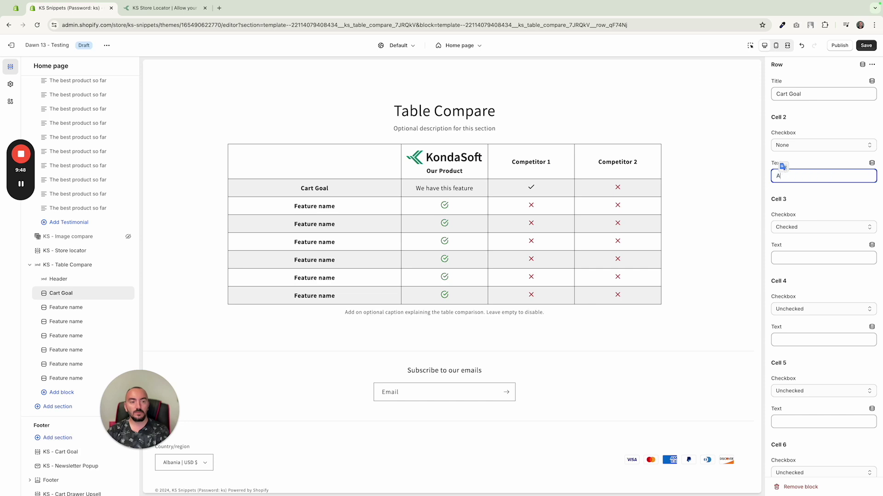
{"action": "type", "text": "mazing"}
{"action": "key", "text": "BackSpace"}
{"action": "key", "text": "BackSpace"}
{"action": "key", "text": "BackSpace"}
{"action": "key", "text": "BackSpace"}
{"action": "key", "text": "BackSpace"}
{"action": "key", "text": "BackSpace"}
{"action": "key", "text": "BackSpace"}
{"action": "key", "text": "BackSpace"}
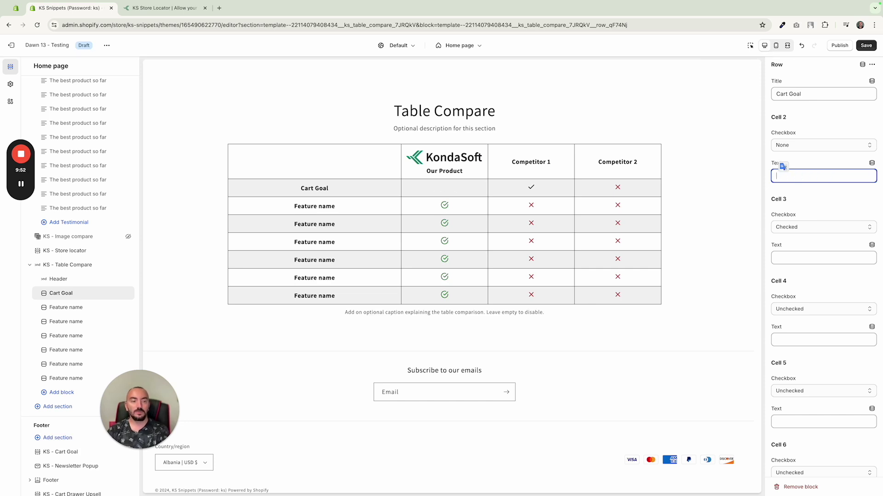
{"action": "type", "text": "We have this!"}
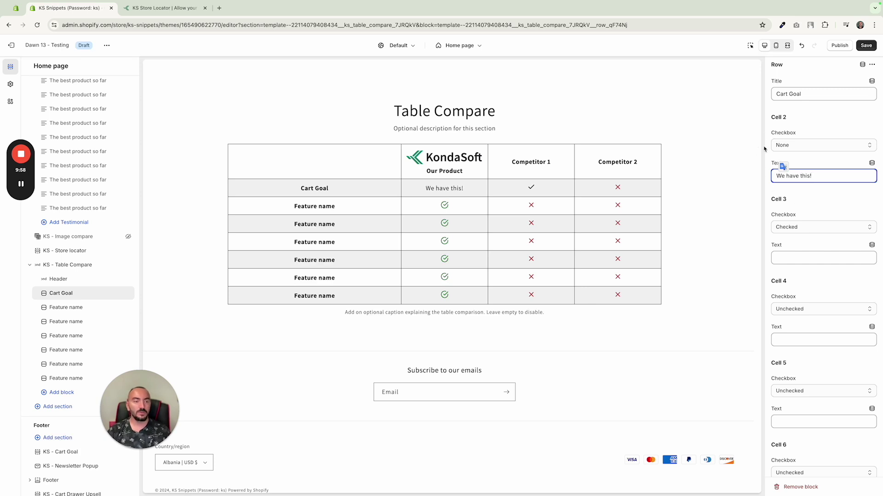
{"action": "left_click", "coordinate": [785, 146]}
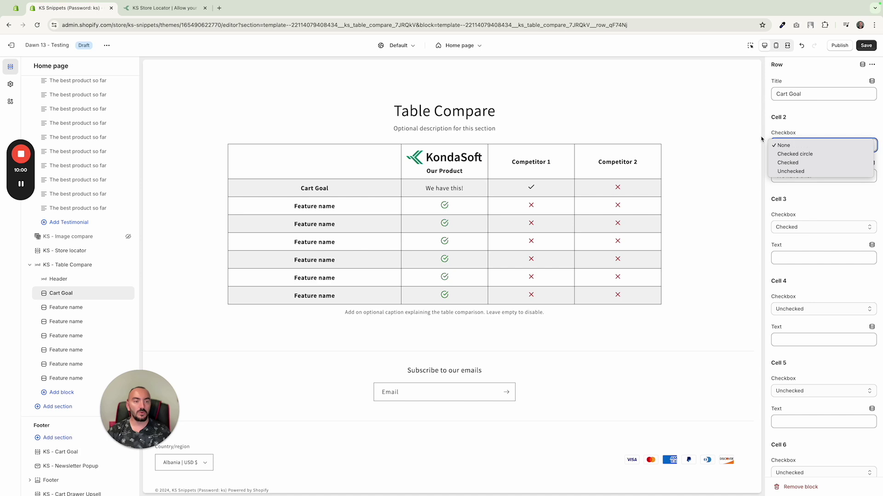
{"action": "left_click", "coordinate": [787, 148]}
{"action": "left_click_drag", "start_coordinate": [811, 176], "coordinate": [775, 177]}
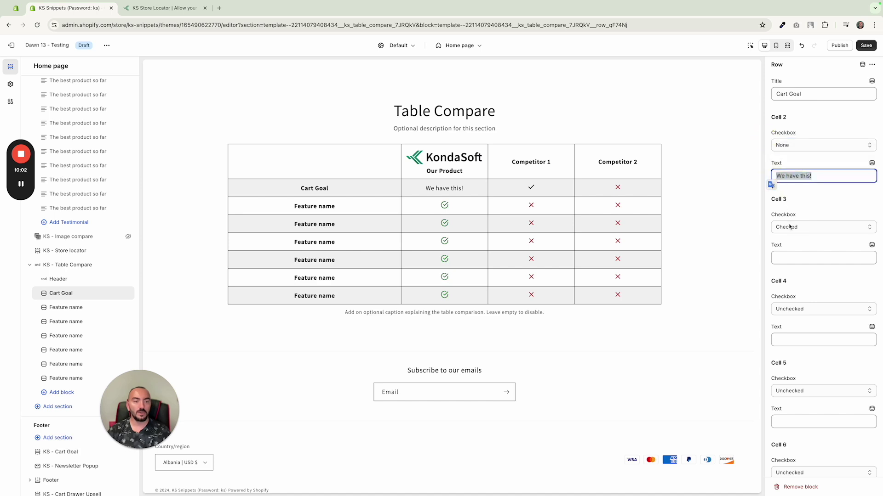
Set Cell 3 of the Cart Goal row to the text "They don't feature" with checkbox None.
{"action": "left_click", "coordinate": [787, 256]}
{"action": "type", "text": "Th"}
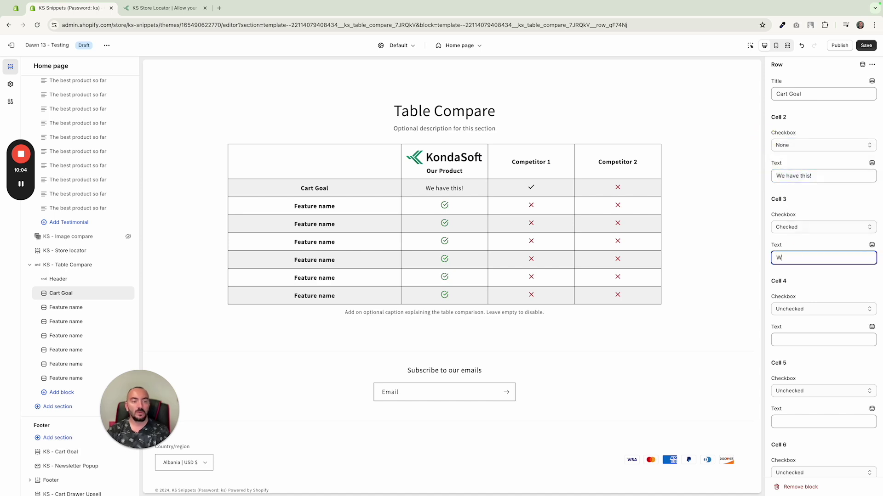
{"action": "type", "text": "ey don't feature"}
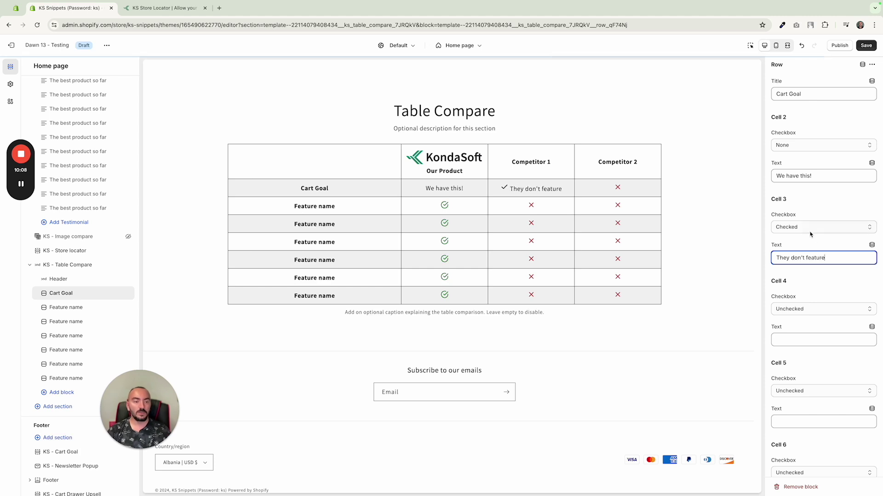
{"action": "left_click", "coordinate": [810, 232]}
{"action": "left_click", "coordinate": [804, 211]}
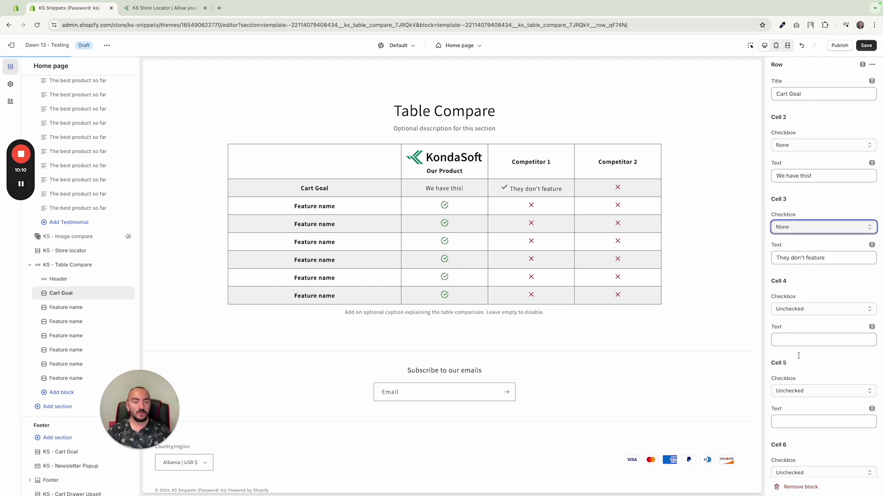
{"action": "scroll", "coordinate": [799, 355], "scroll_direction": "down", "scroll_amount": 1}
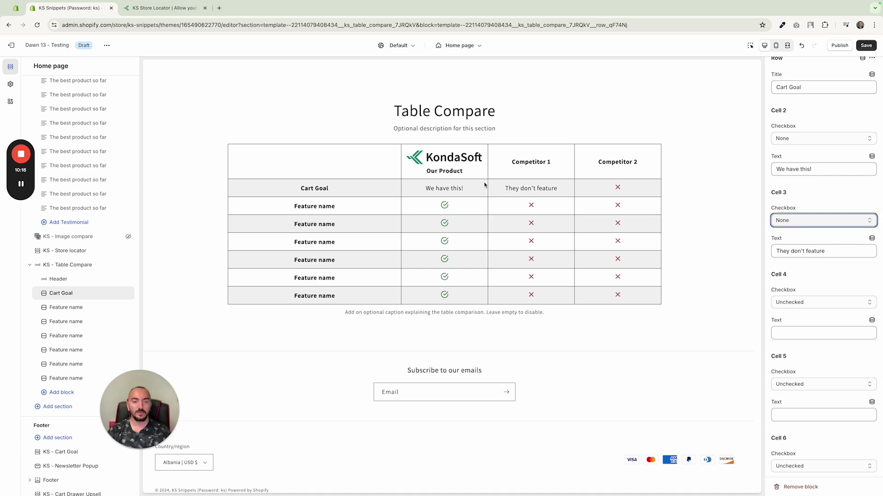
Set Cell 3 of the Cart Goal row to checkbox Checked and clear its text.
{"action": "scroll", "coordinate": [795, 224], "scroll_direction": "up", "scroll_amount": 1}
{"action": "left_click", "coordinate": [795, 223]}
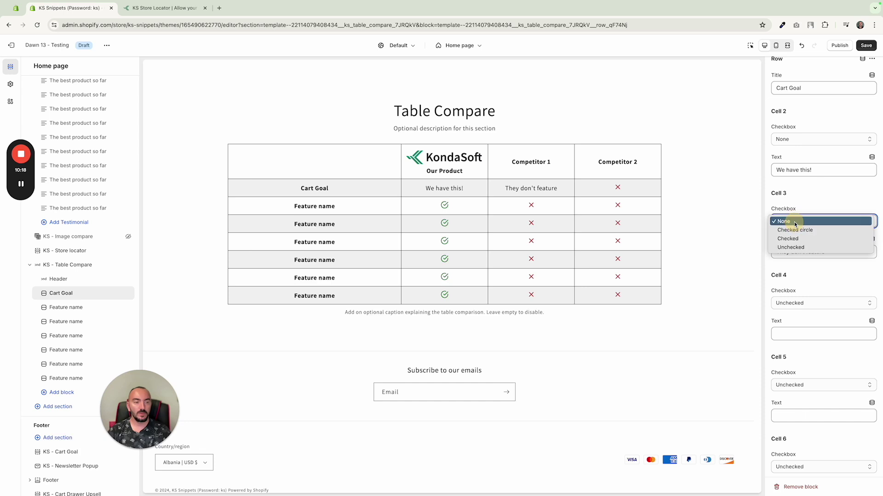
{"action": "left_click", "coordinate": [795, 223]}
{"action": "left_click", "coordinate": [795, 223]}
{"action": "left_click", "coordinate": [794, 239]}
{"action": "left_click", "coordinate": [826, 256]}
{"action": "triple_click", "coordinate": [826, 256]}
{"action": "key", "text": "BackSpace"}
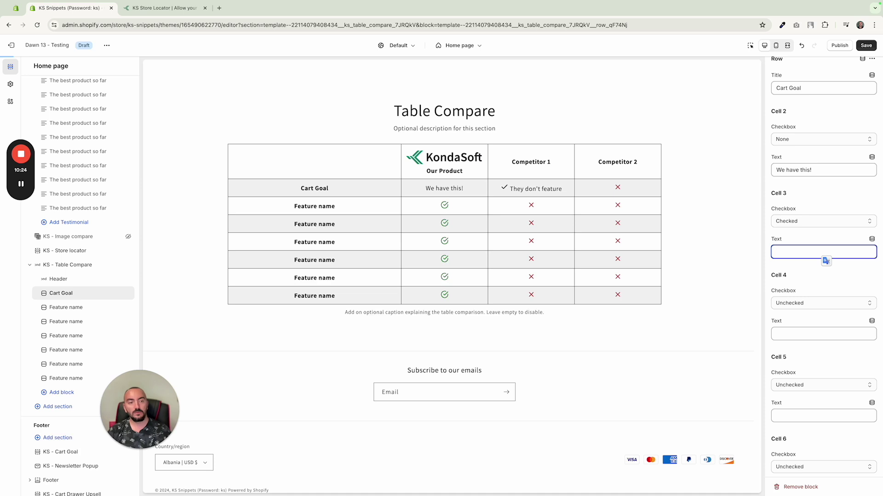
Clear the Cell 2 text of the Cart Goal row and set its checkbox to Checked circle.
{"action": "triple_click", "coordinate": [814, 171]}
{"action": "key", "text": "BackSpace"}
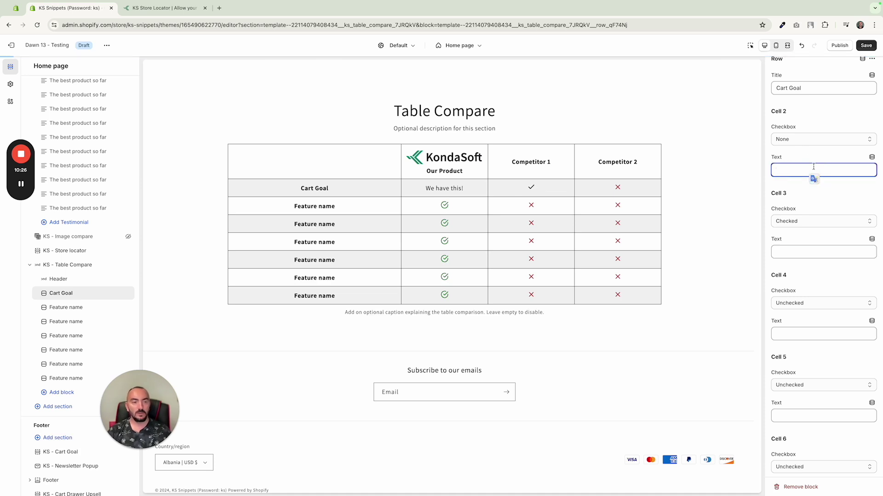
{"action": "left_click", "coordinate": [786, 139]}
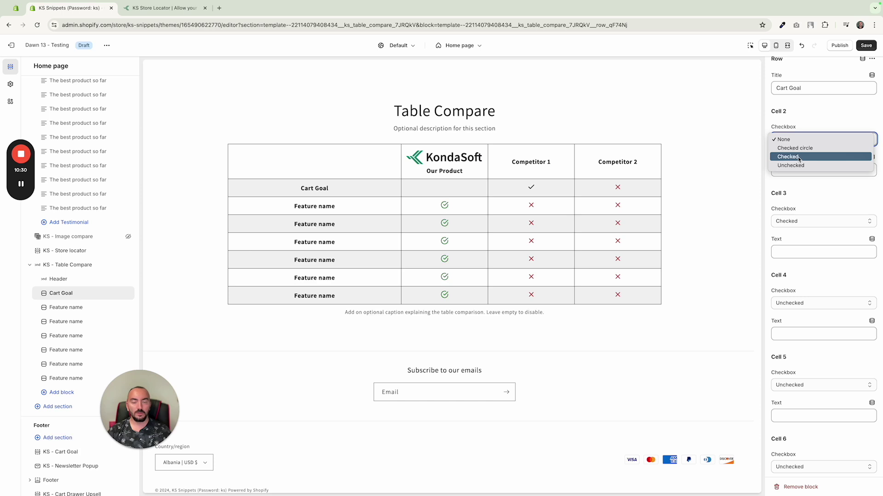
{"action": "left_click", "coordinate": [741, 158]}
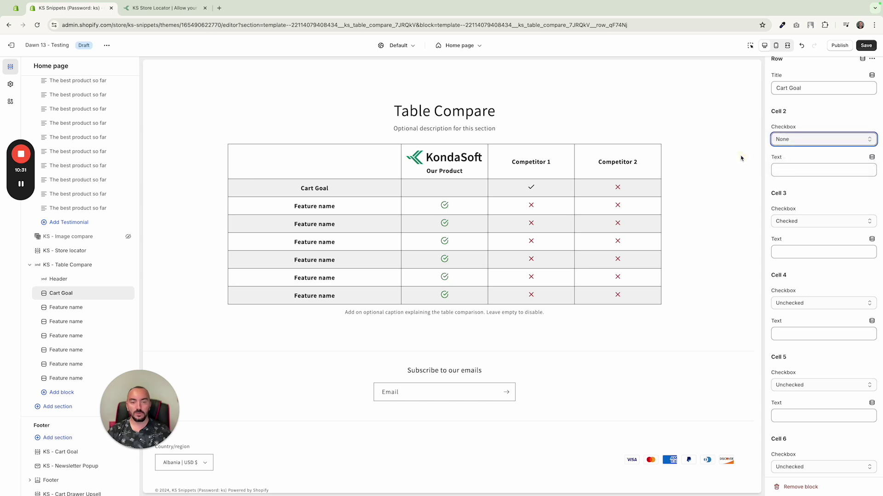
{"action": "left_click", "coordinate": [798, 139]}
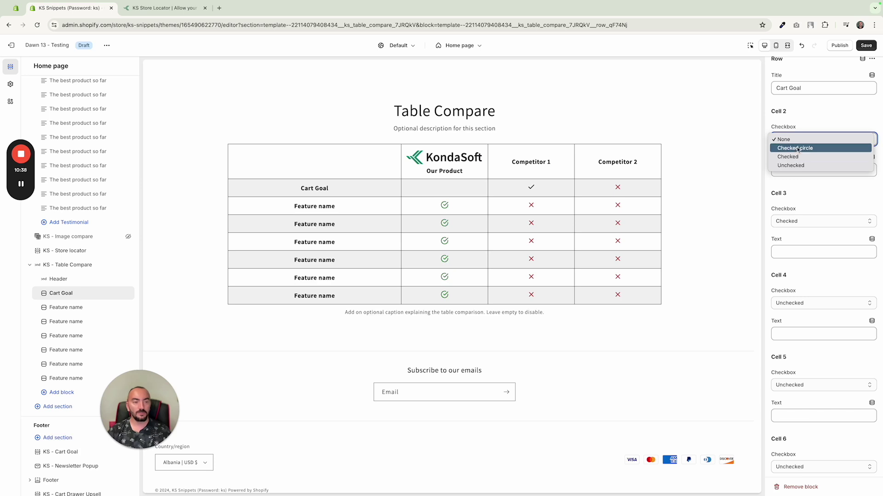
{"action": "left_click", "coordinate": [794, 148]}
{"action": "scroll", "coordinate": [796, 273], "scroll_direction": "down", "scroll_amount": 1}
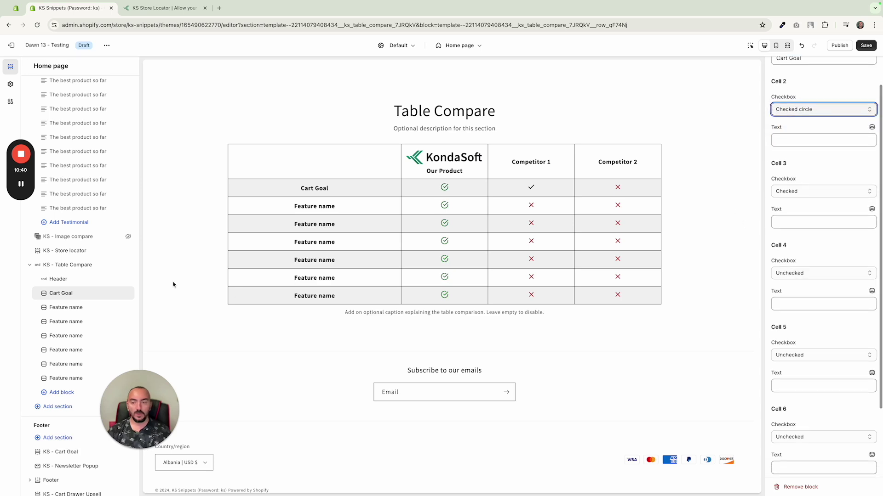
Title the first Feature name row below Cart Goal "Cart Upsells".
{"action": "left_click", "coordinate": [76, 308]}
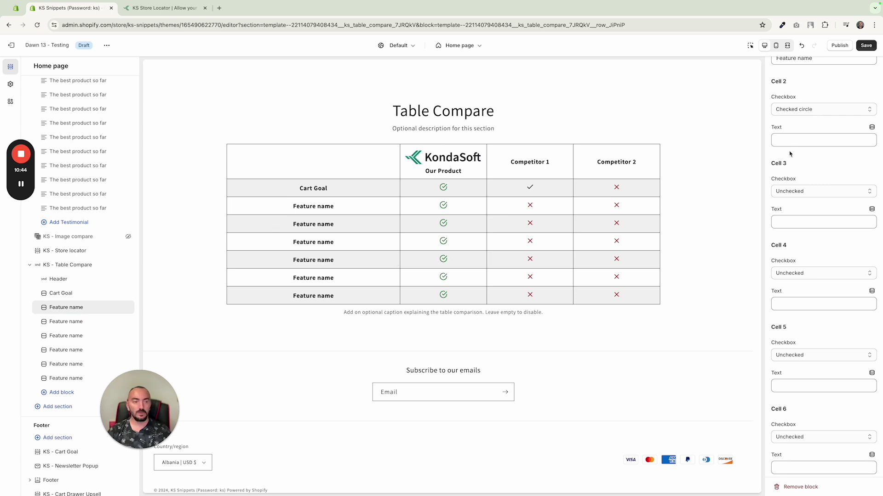
{"action": "scroll", "coordinate": [789, 154], "scroll_direction": "up", "scroll_amount": 1}
{"action": "left_click", "coordinate": [815, 95]}
{"action": "triple_click", "coordinate": [814, 95]}
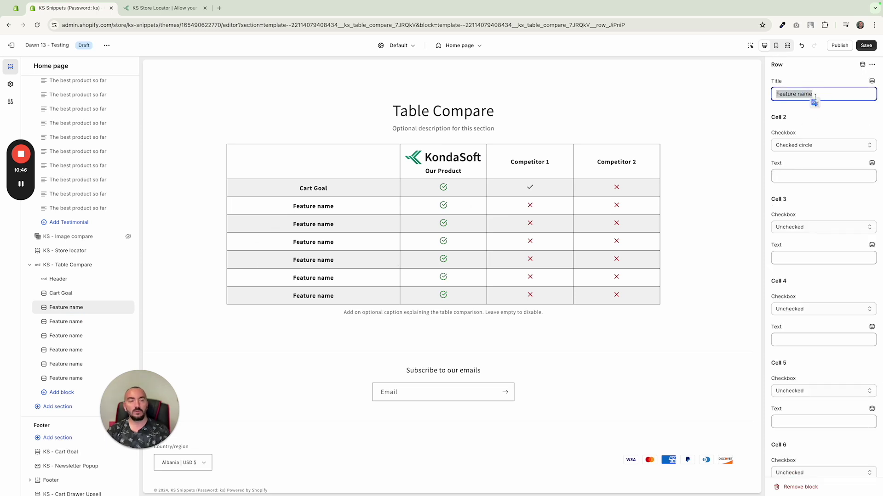
{"action": "type", "text": "Cart Up"}
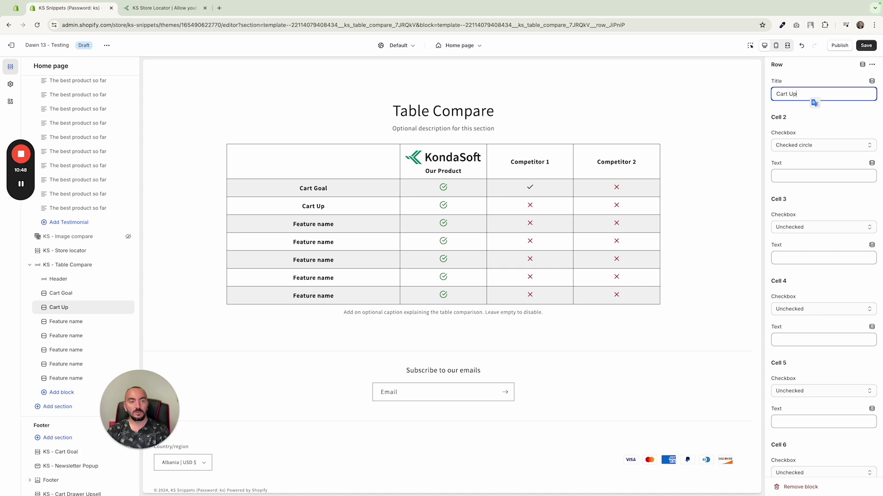
{"action": "type", "text": "sells"}
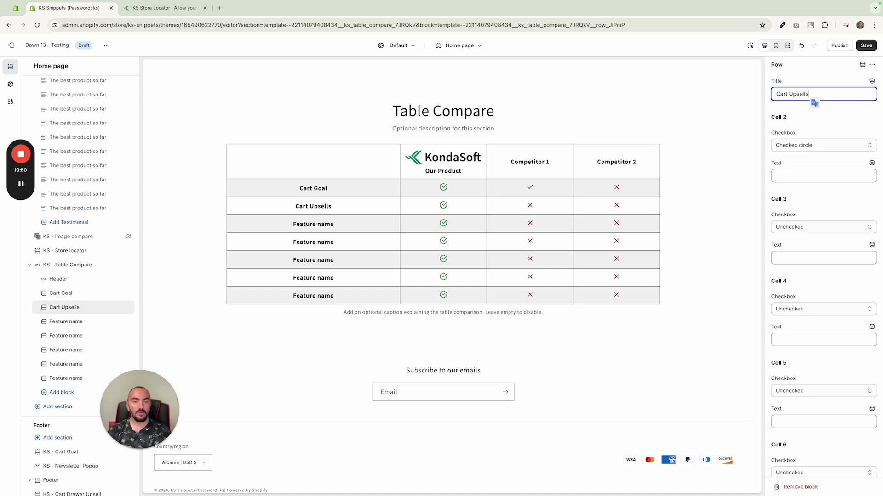
{"action": "left_click", "coordinate": [439, 205]}
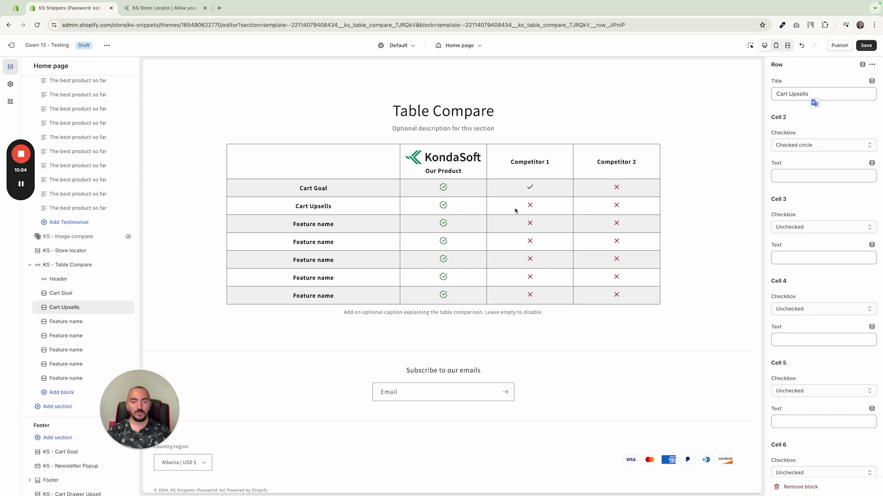
Check the checkbox options of Cell 3 in the Cart Upsells row and set Cell 4's checkbox to Checked.
{"action": "scroll", "coordinate": [635, 208], "scroll_direction": "down", "scroll_amount": 1}
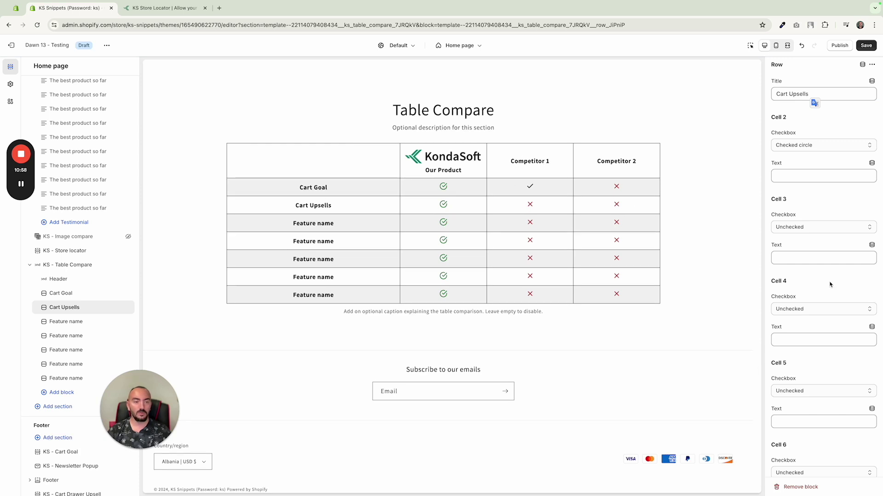
{"action": "left_click", "coordinate": [800, 231]}
{"action": "left_click", "coordinate": [801, 218]}
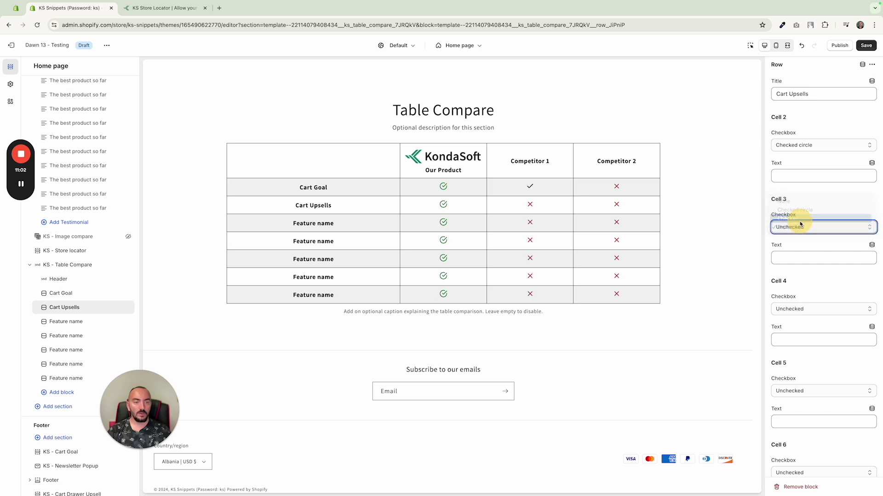
{"action": "left_click", "coordinate": [801, 230]}
{"action": "left_click", "coordinate": [802, 236]}
{"action": "left_click", "coordinate": [792, 310]}
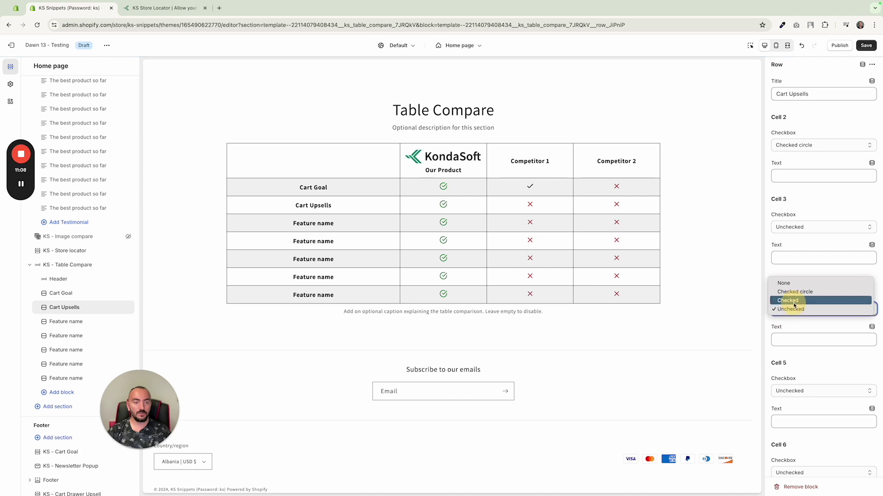
{"action": "left_click", "coordinate": [794, 303]}
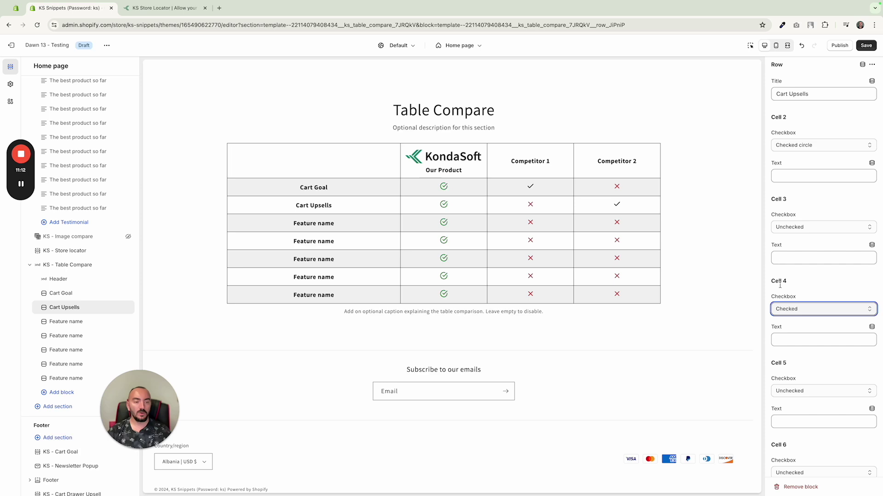
Open the settings of the Feature name row directly below Cart Upsells.
{"action": "left_click", "coordinate": [68, 323]}
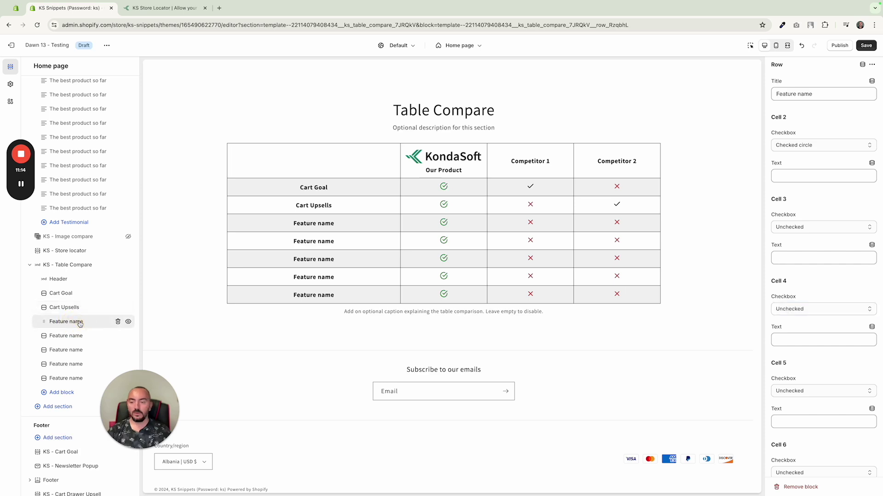